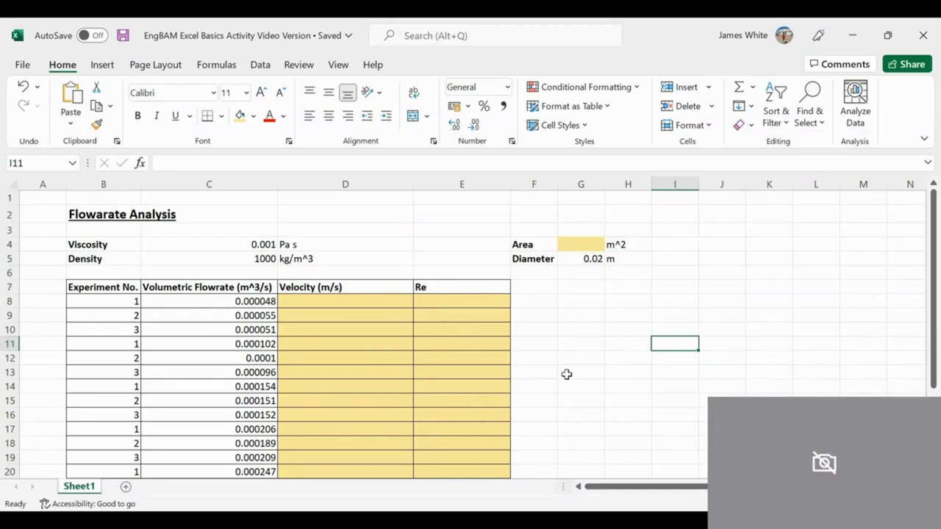
- Enter the Reynolds number relation "Re = (rho*U*D)/mu" as a text note in cell I11
text(Re )
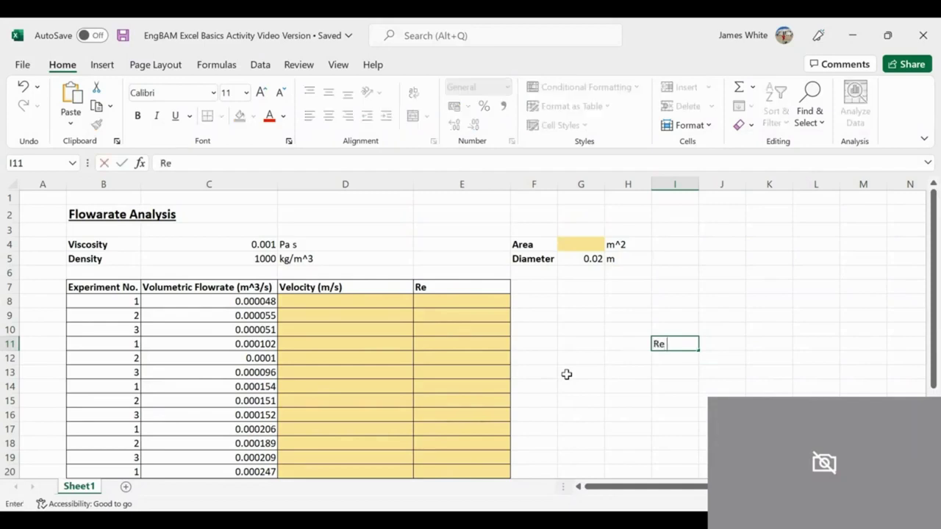
text(= (rho*U)
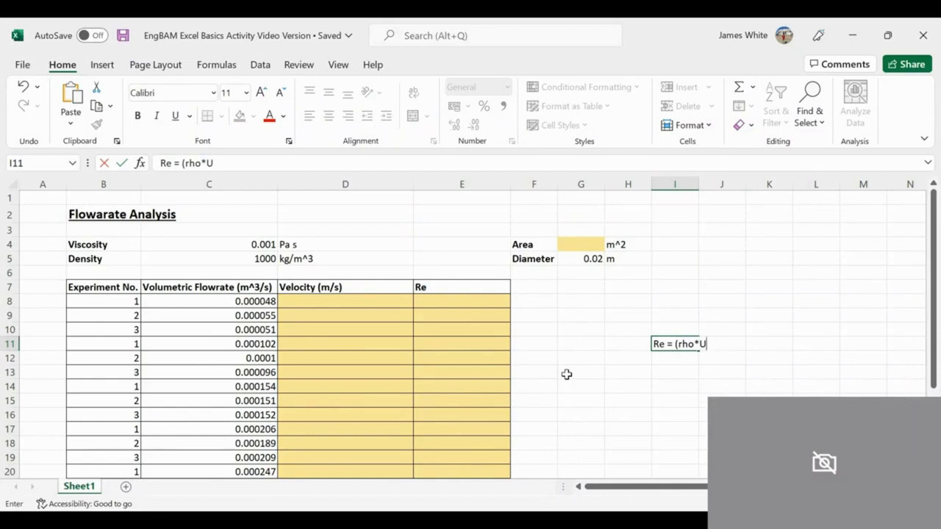
text(*D)/visc)
key(BackSpace)
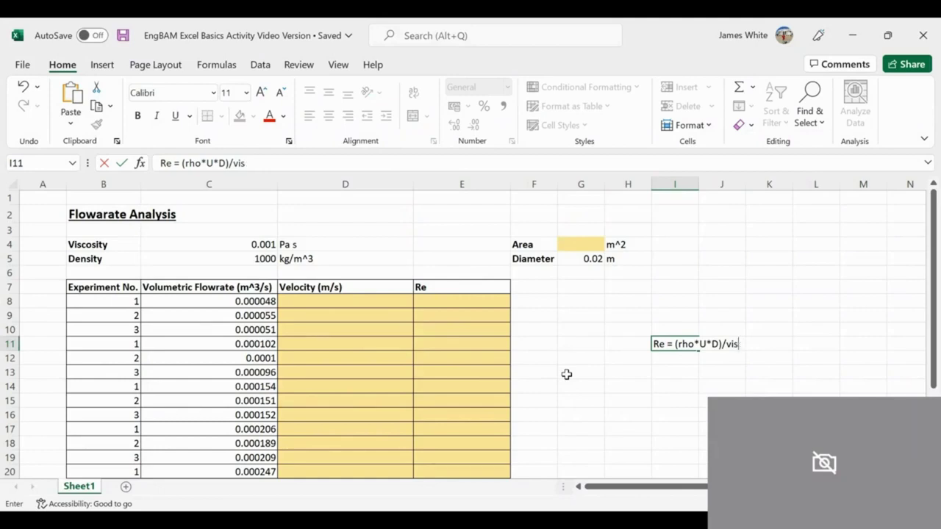
key(BackSpace)
key(BackSpace)
key(BackSpace)
text(mu)
key(Return)
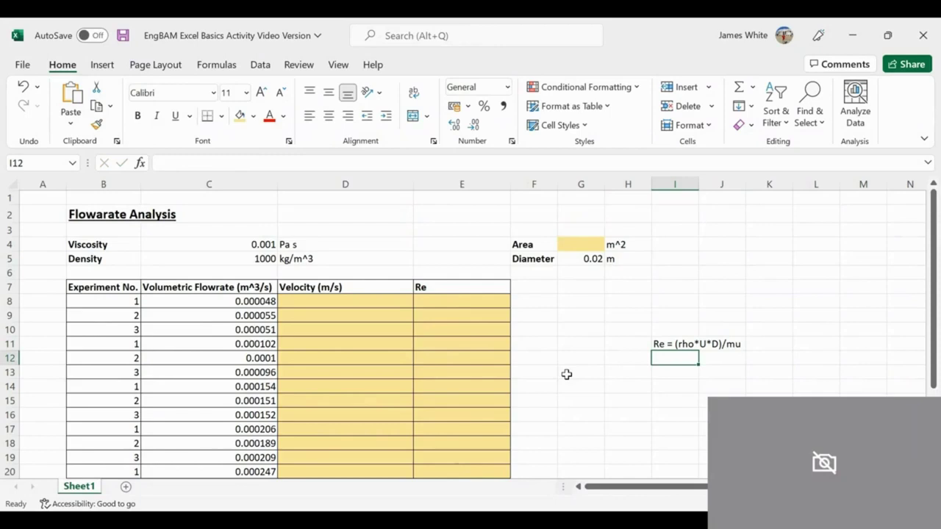
- Add the flowrate relation "Q=UA" as a text note in cell I12, directly below the Reynolds number relation
key(Up)
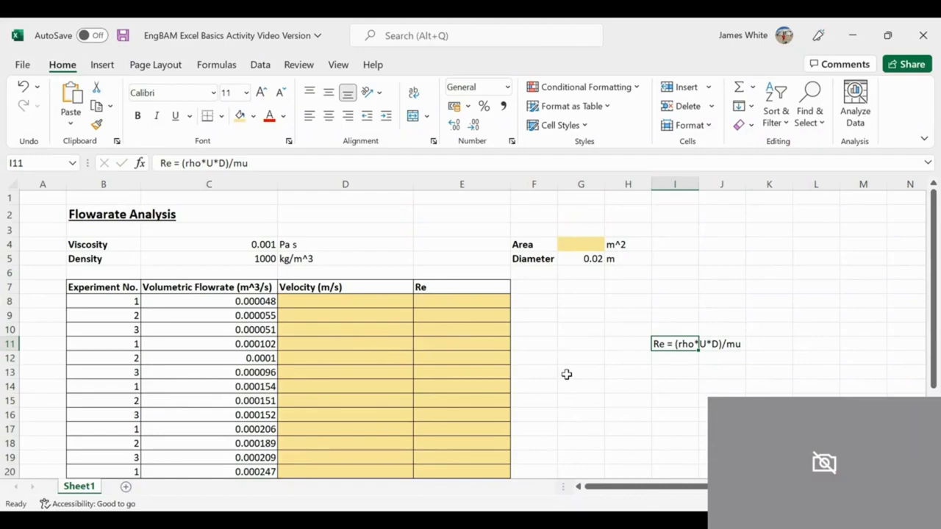
click(661, 329)
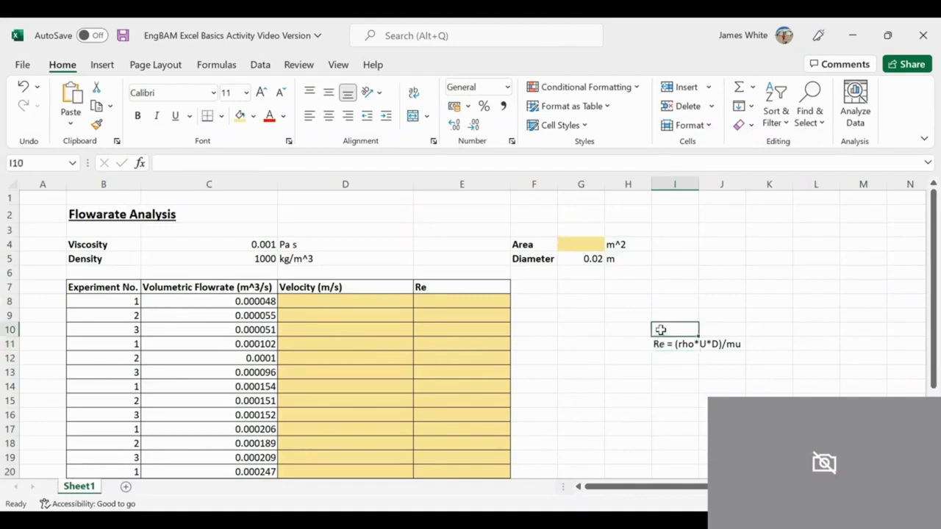
mouse_move(661, 329)
mouse_down()
mouse_move(740, 374)
mouse_move(740, 361)
mouse_move(759, 362)
mouse_up()
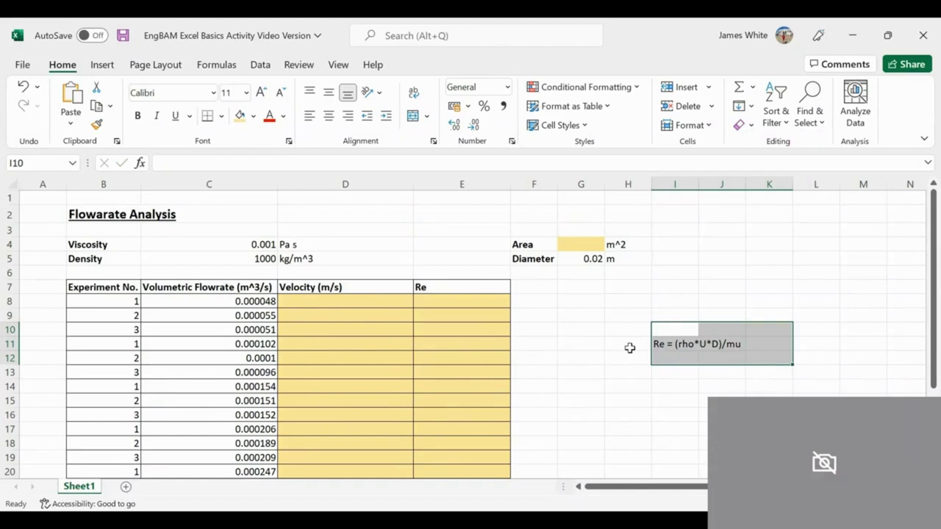
key(Down)
key(Down)
text(Q)
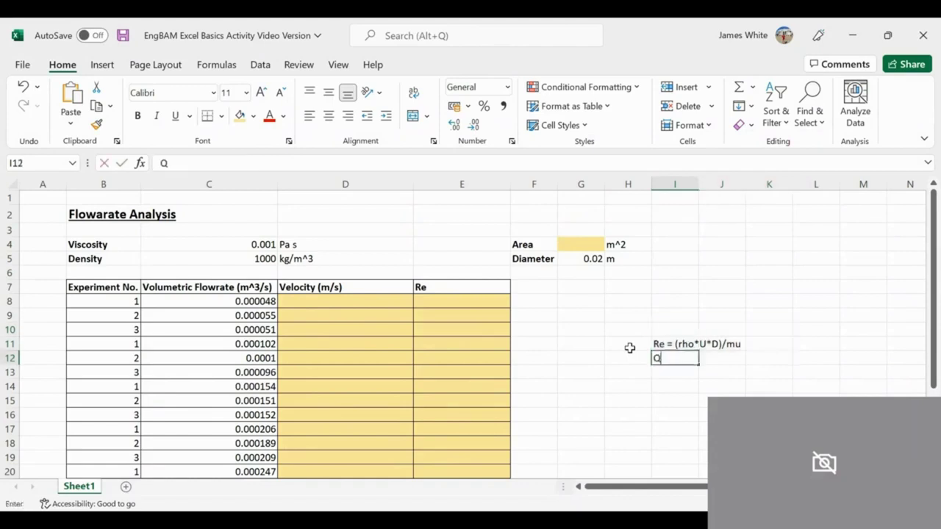
text(=U*A)
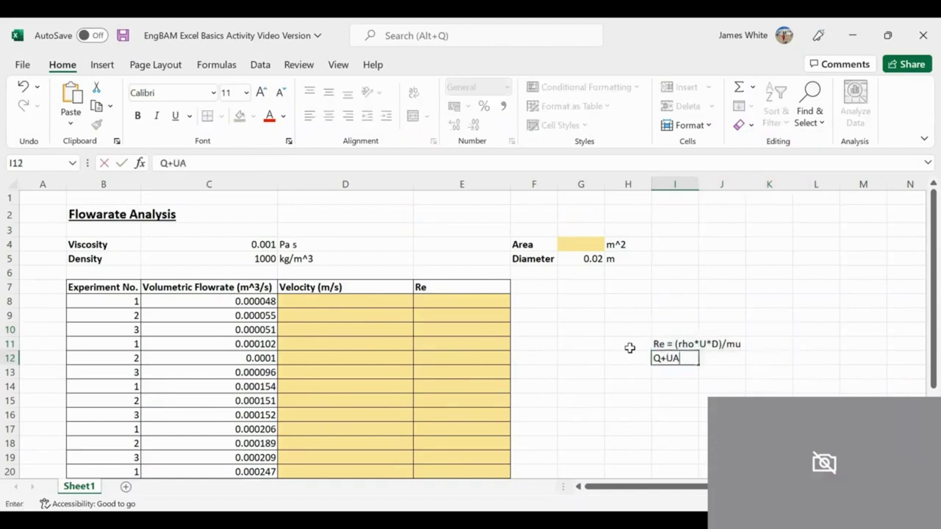
key(BackSpace)
key(BackSpace)
key(BackSpace)
key(BackSpace)
text(=UA)
key(Return)
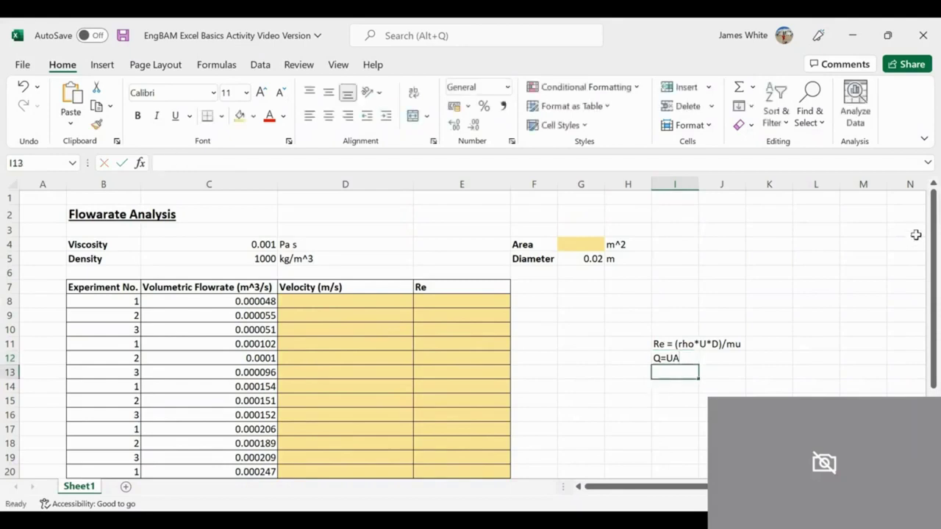
- Look through the experiment table down to its last row and back up to the sheet's header area
key(Down)
key(Down)
key(Down)
key(Down)
key(Down)
key(Down)
key(Down)
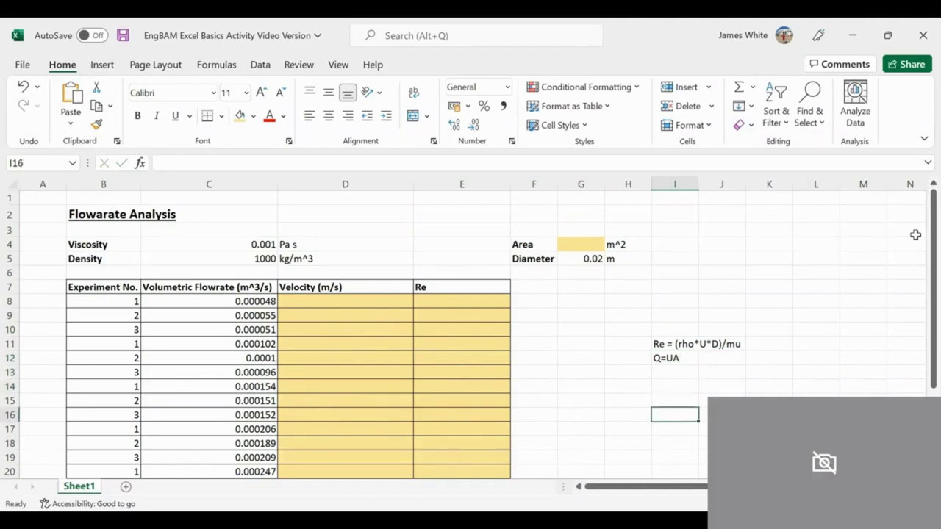
key(Down)
key(Down)
key(Down)
key(Down)
key(Down)
key(Down)
key(Down)
key(Down)
key(Down)
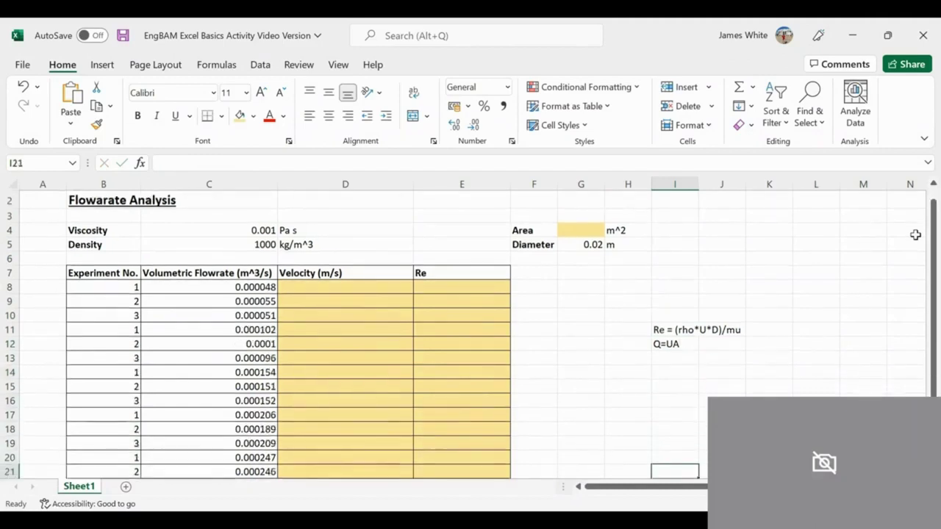
key(Up)
key(Up)
key(Up)
key(Up)
key(Up)
key(Up)
key(Up)
key(Up)
key(Up)
key(Up)
key(Up)
key(Up)
key(Up)
key(Up)
key(Up)
key(Up)
key(Up)
key(Up)
key(Up)
key(Up)
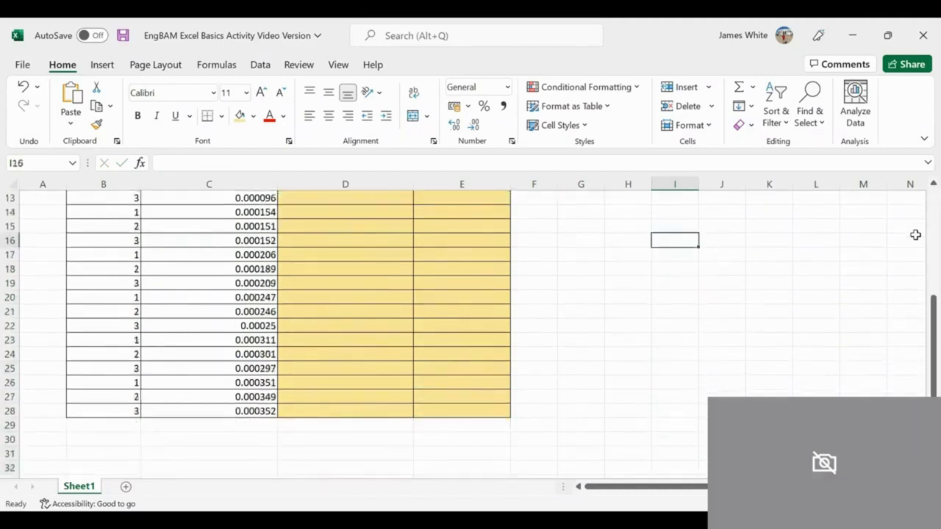
key(Down)
key(Down)
key(Down)
key(Down)
key(Down)
key(Down)
key(Down)
key(Down)
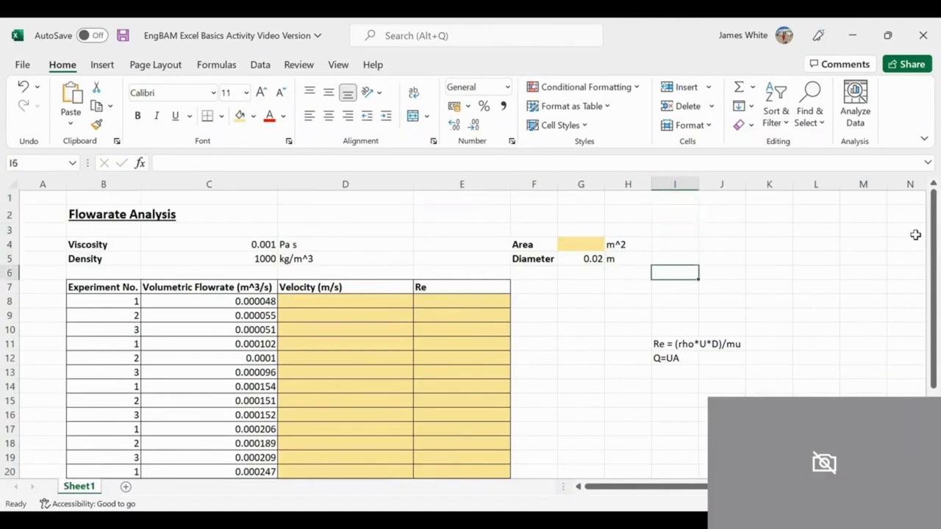
- Freeze the rows above row 8, using cell A8 as the freeze point, to keep the constants and table headings in view
key(Up)
key(Left)
key(Left)
key(Left)
key(Left)
key(Left)
key(Left)
key(Left)
key(Left)
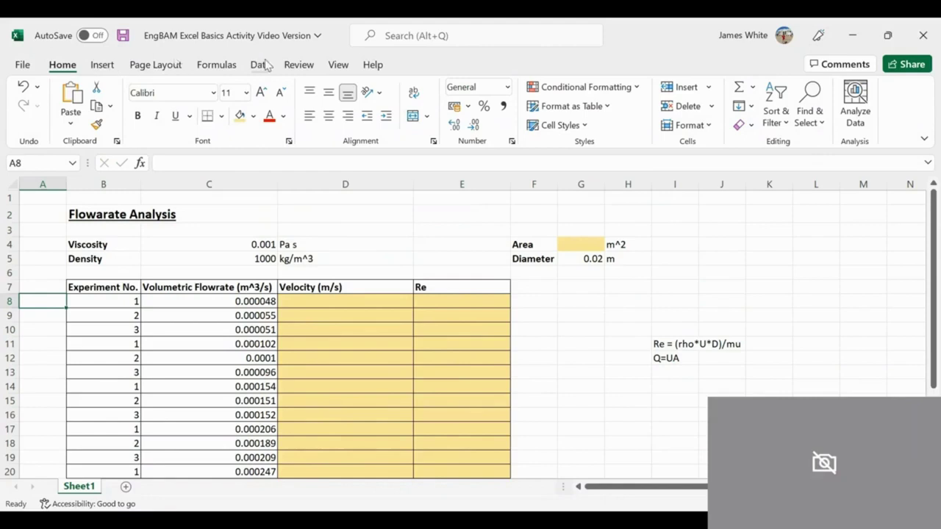
click(340, 66)
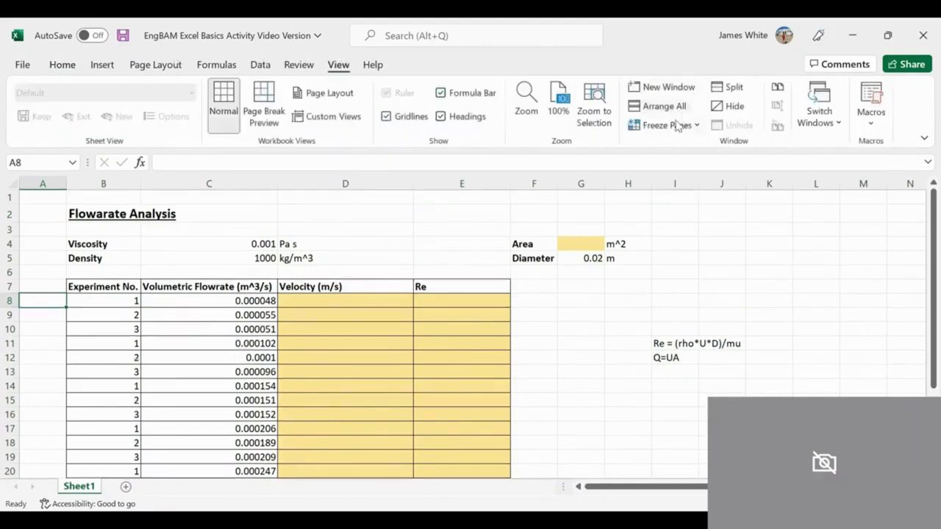
click(662, 125)
click(692, 156)
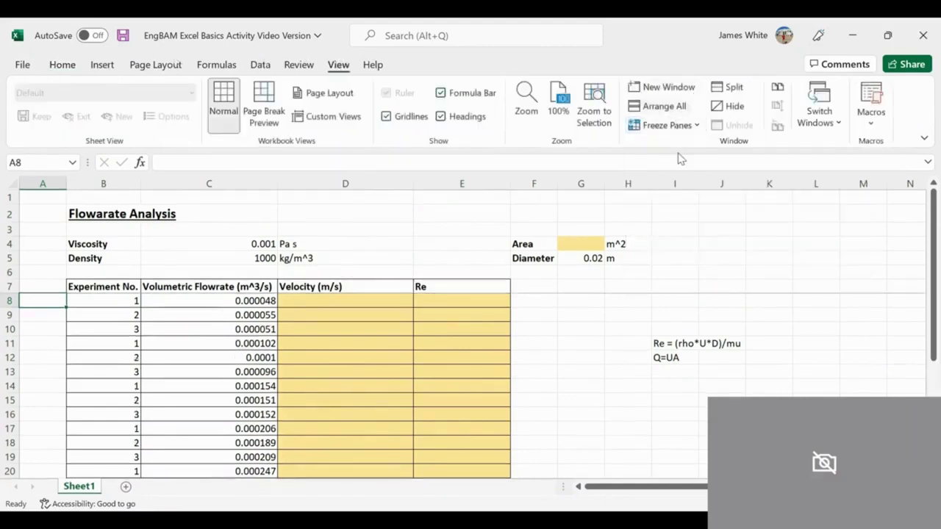
- Check the frozen heading rows by going down through the experiment data and back to row 8
key(Down)
key(Down)
key(Down)
key(Down)
key(Down)
key(Down)
key(Down)
key(Down)
key(Down)
key(Down)
key(Down)
key(Down)
key(Down)
key(Down)
key(Down)
key(Down)
key(Down)
key(Down)
key(Down)
key(Down)
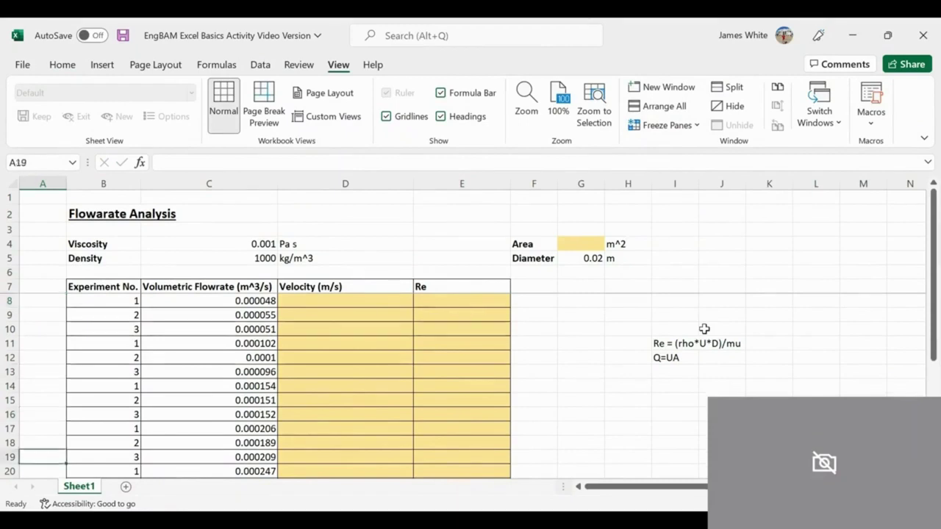
key(Up)
key(Up)
key(Up)
key(Up)
key(Up)
key(Up)
key(Up)
key(Up)
key(Up)
key(Up)
key(Up)
key(Up)
key(Up)
key(Up)
key(Up)
key(Up)
key(Up)
key(Up)
key(Up)
key(Up)
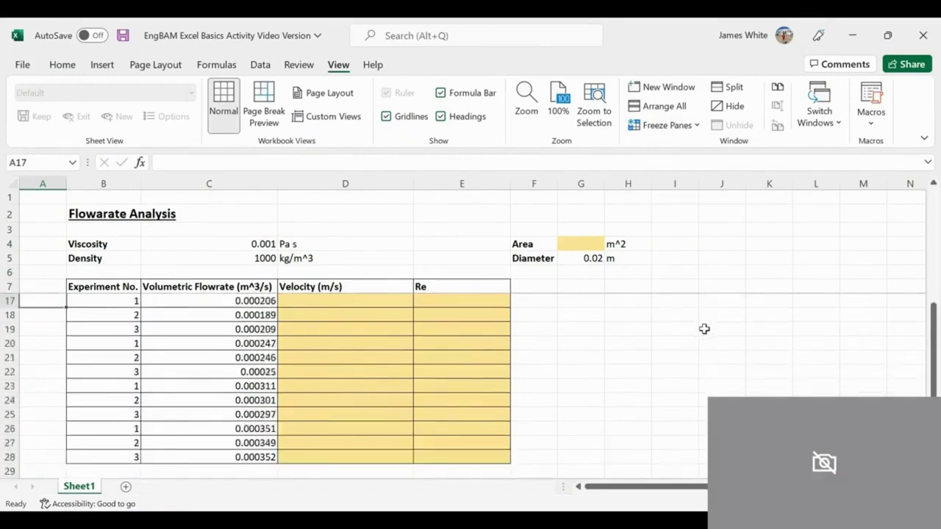
key(Down)
key(Down)
key(Down)
key(Down)
key(Down)
key(Down)
key(Down)
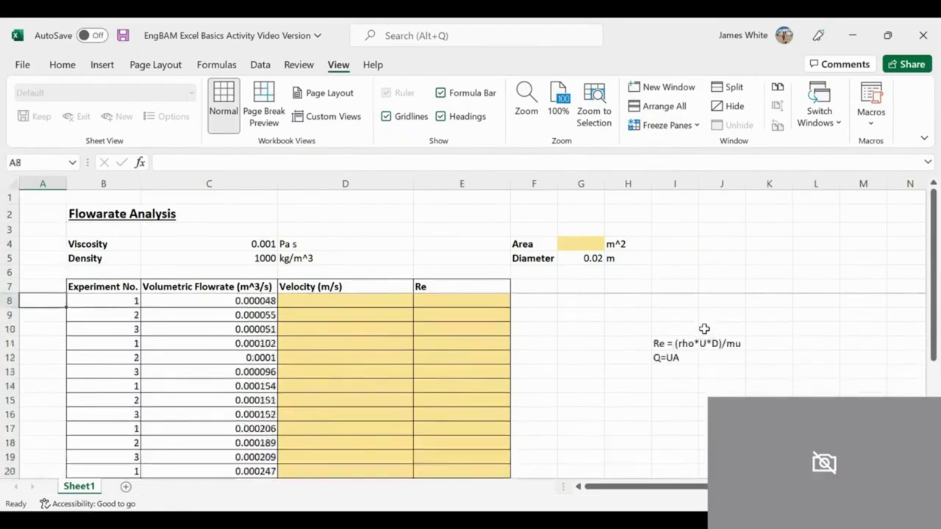
- Calculate the pipe's cross-sectional area in cell G4 with the formula =PI()*(G5/2)^2
key(Right)
key(Right)
key(Right)
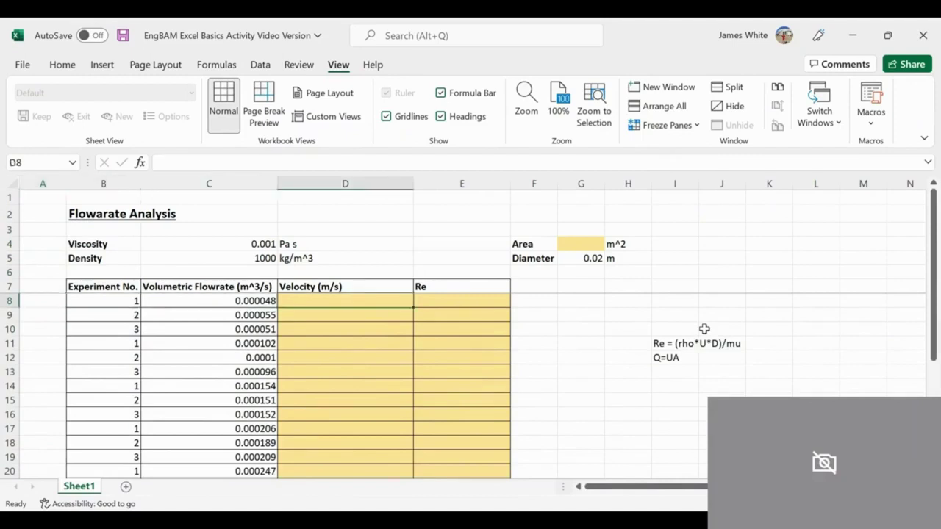
key(Right)
key(Right)
key(Right)
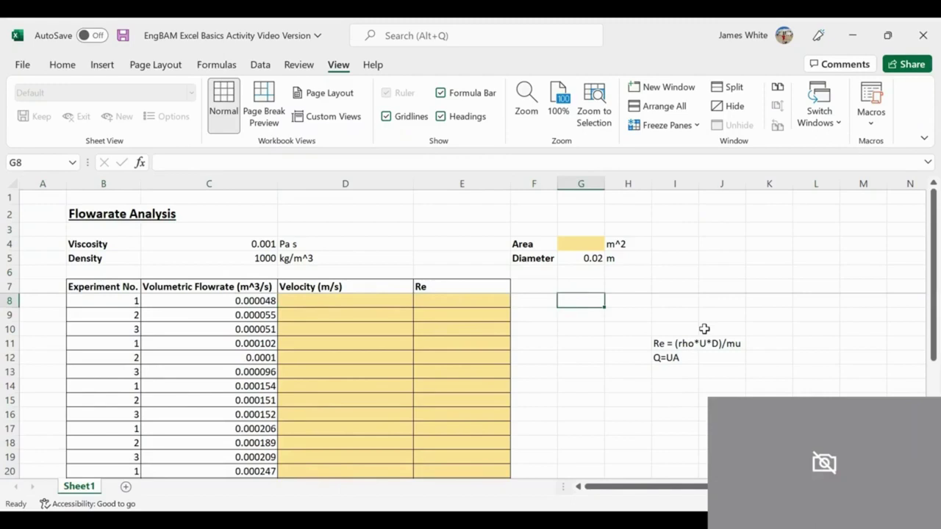
key(Up)
key(Up)
key(Up)
key(Up)
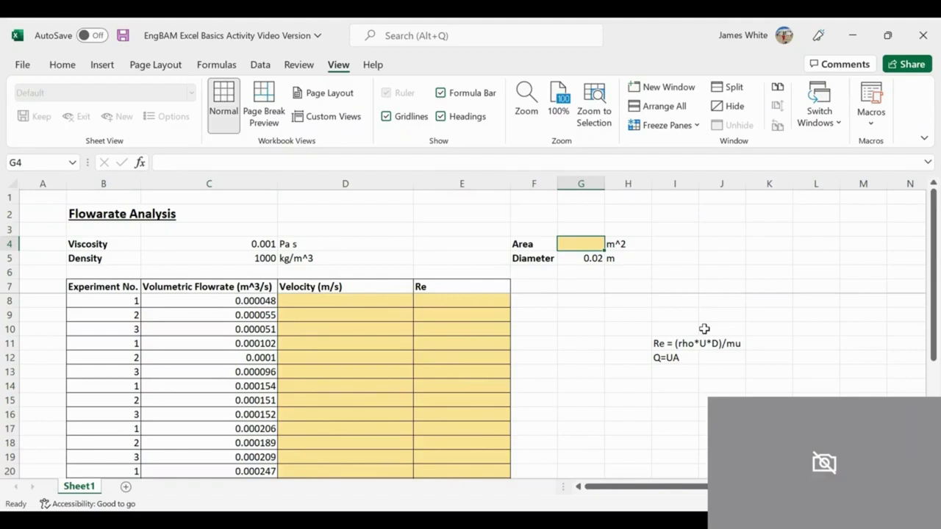
key(Down)
key(Up)
text(=)
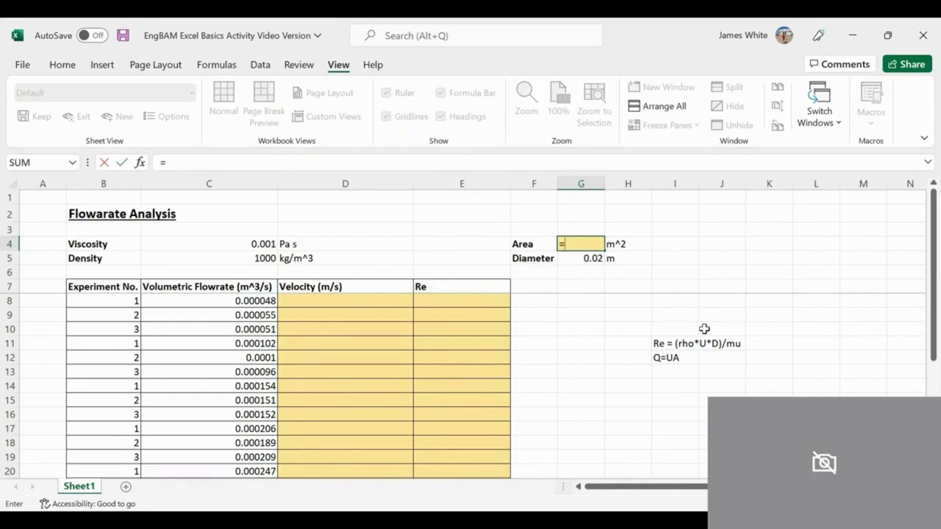
text(PI)
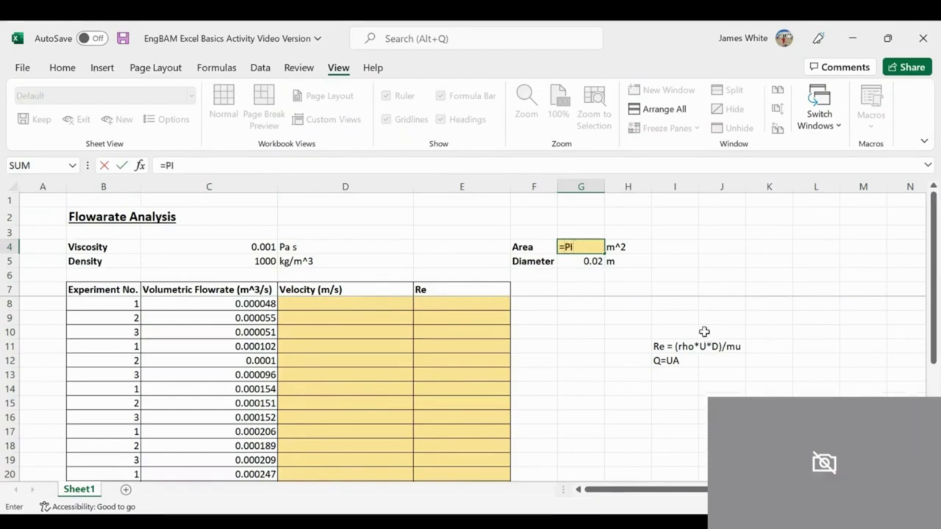
text(())
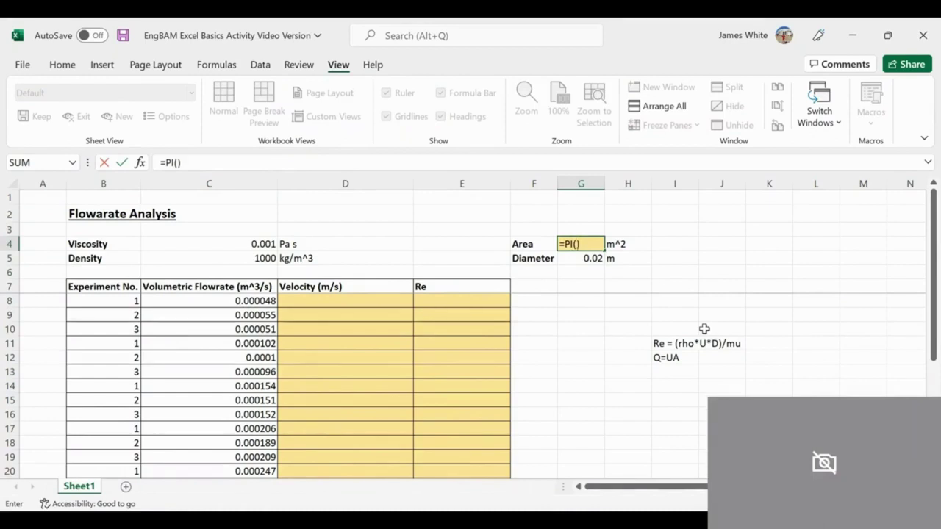
text(*()
key(Down)
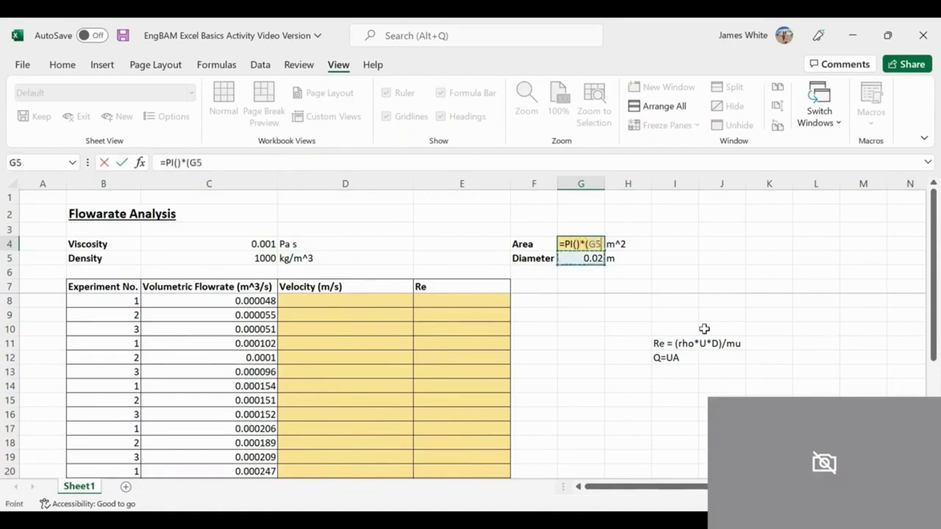
text(/2))
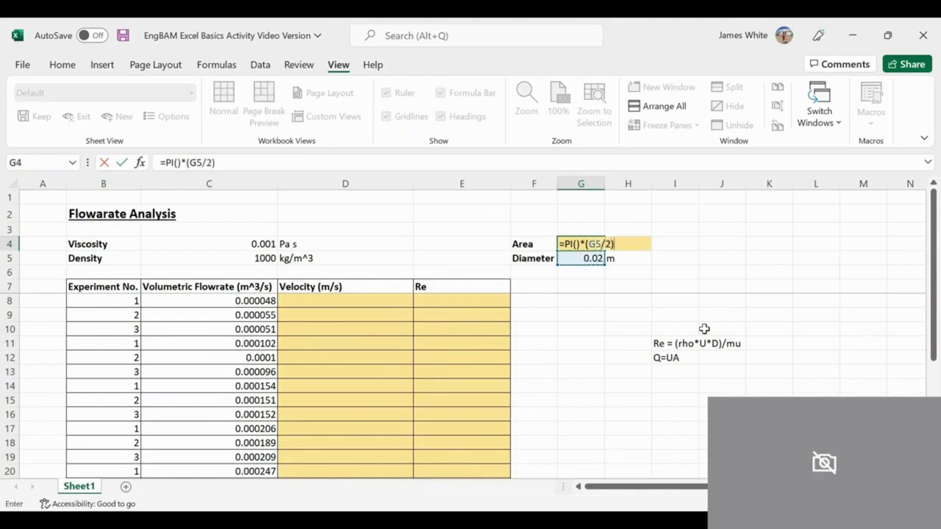
text(^2)
key(Return)
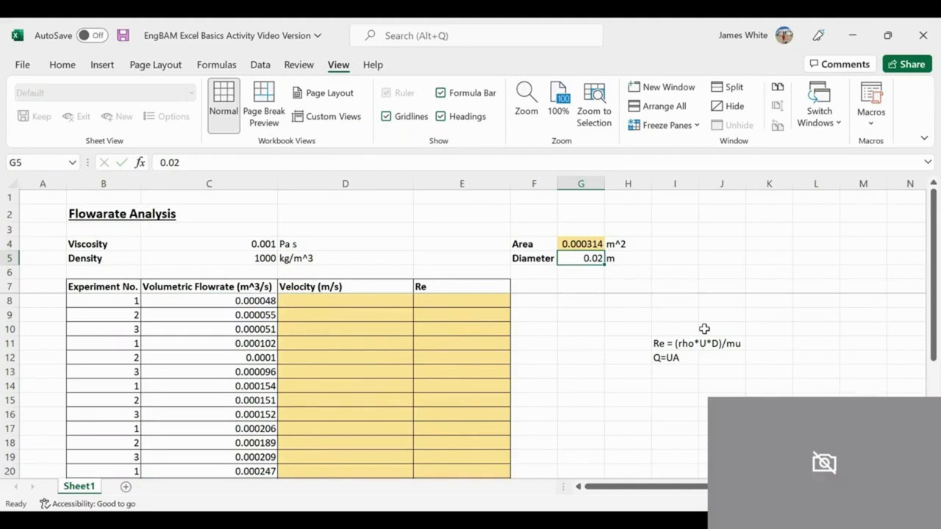
key(Down)
key(Down)
key(Up)
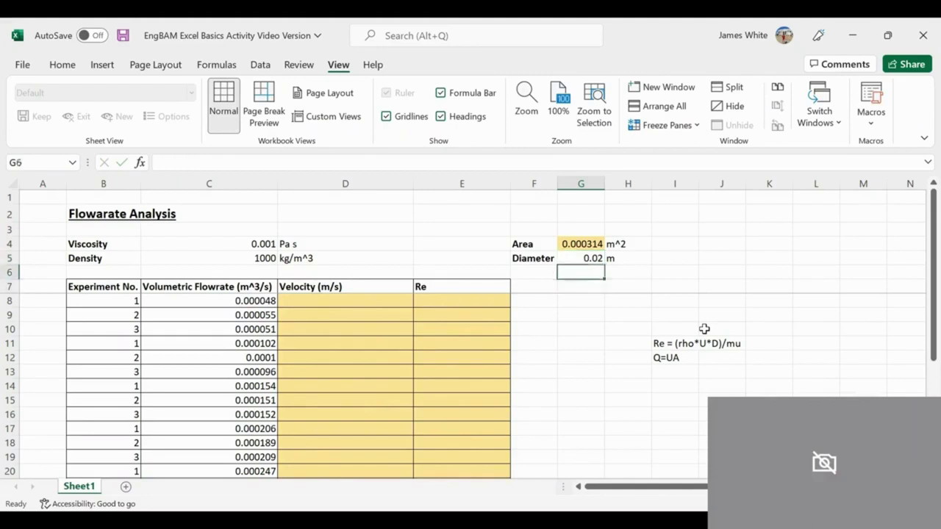
- Calculate the first experiment's velocity in cell D8 from Q=UA with the formula =C8/G4
click(656, 359)
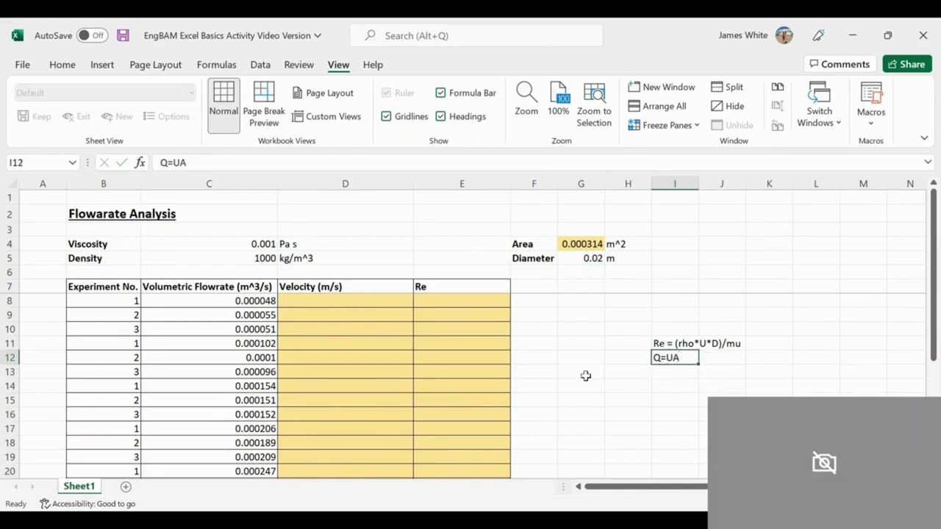
key(Left)
key(Left)
key(Left)
key(Left)
key(Left)
key(Left)
key(Up)
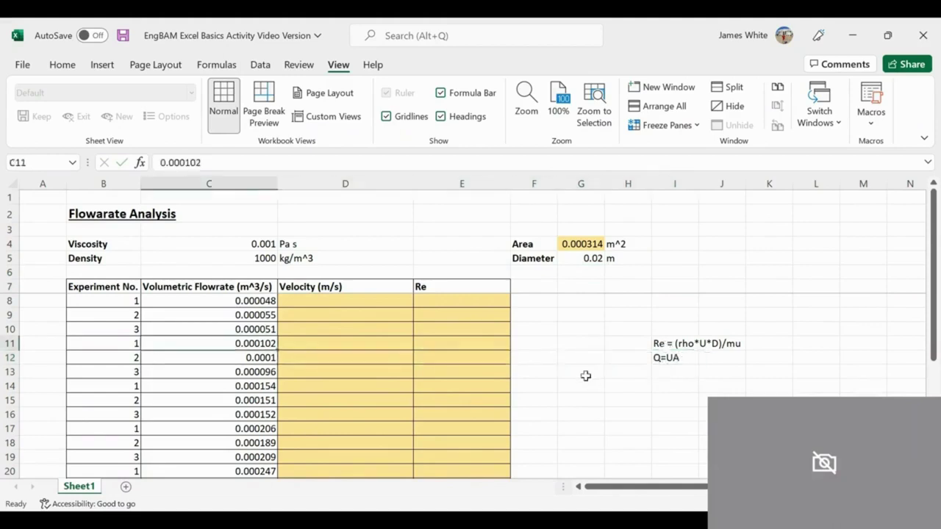
key(Right)
key(Right)
key(Left)
key(Up)
key(Up)
key(Up)
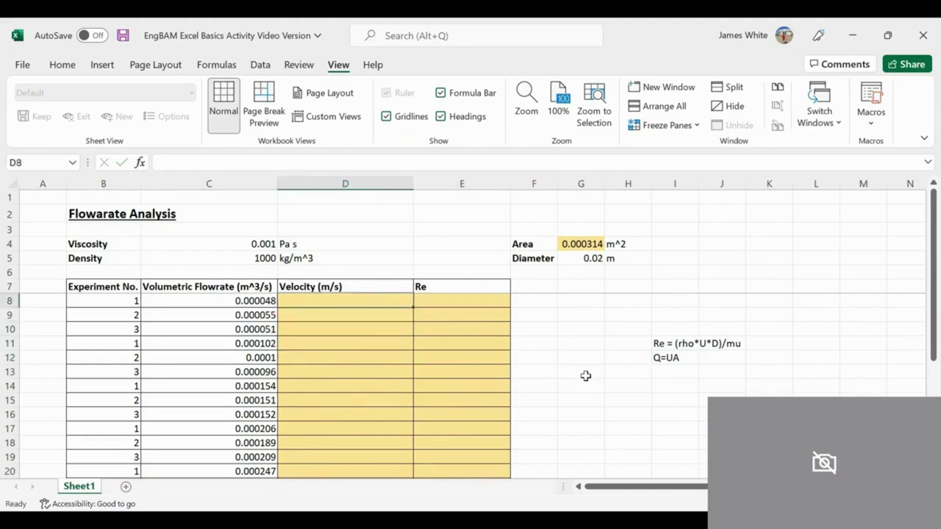
text(=)
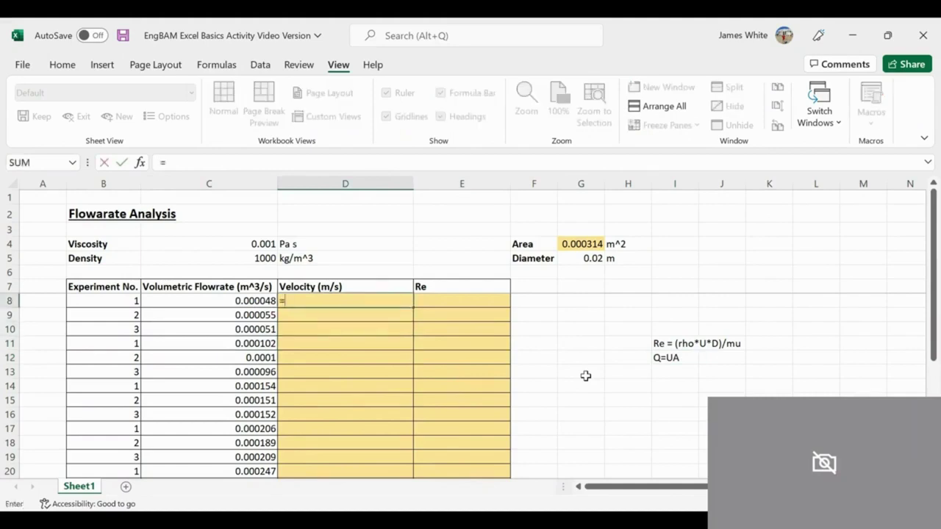
key(Left)
text(/)
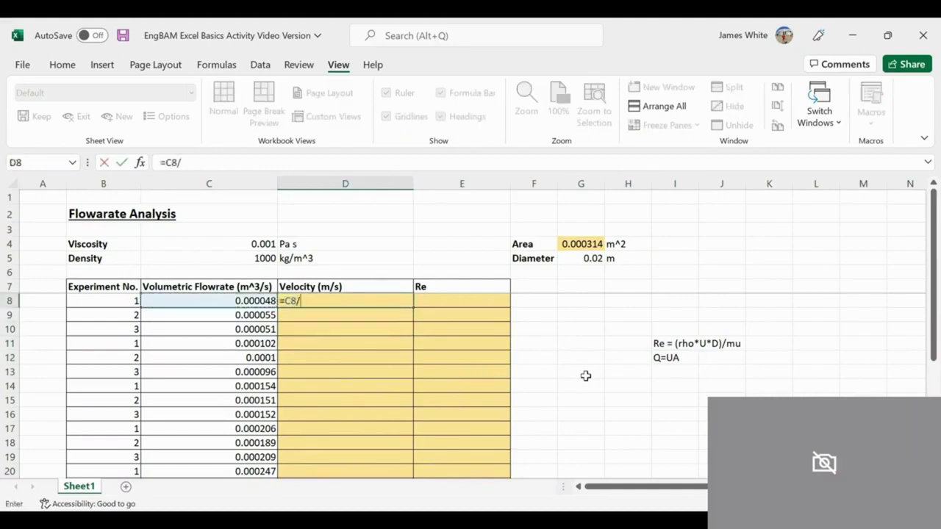
key(Right)
key(Right)
key(Right)
key(Up)
key(Up)
key(Up)
key(Up)
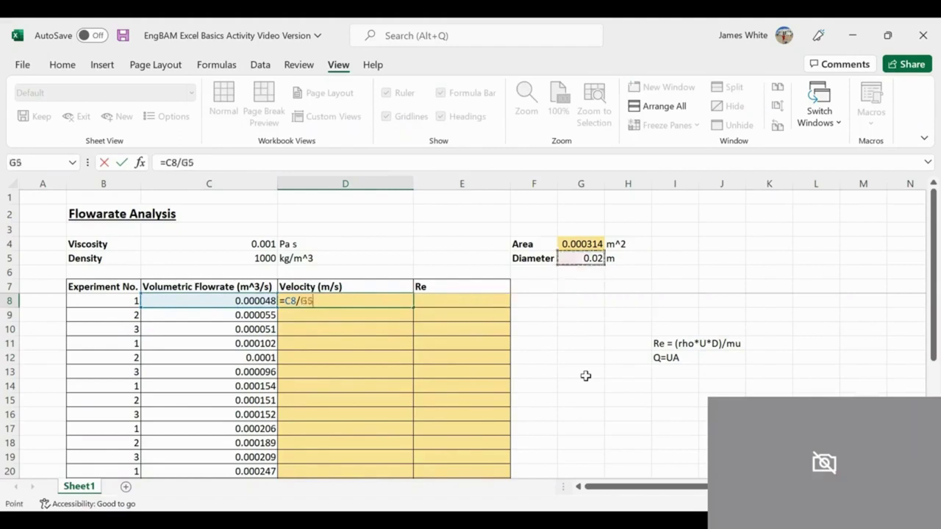
key(Return)
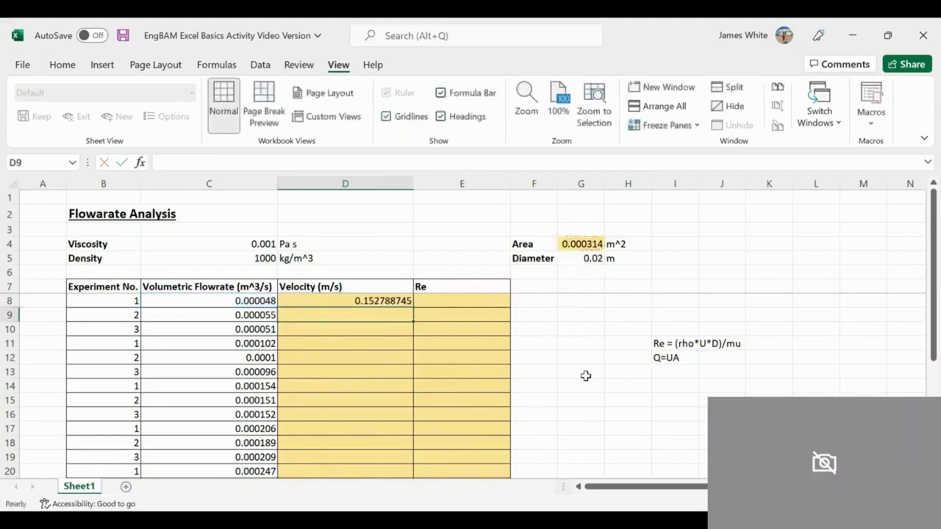
- Make the area reference in D8 absolute as =C8/$G$4 and fill the velocity formula down to D28
key(Up)
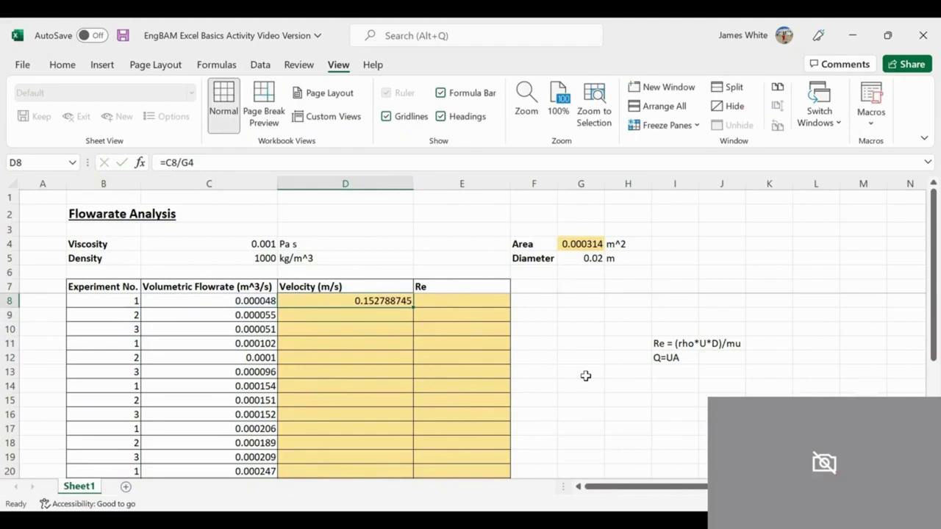
click(295, 162)
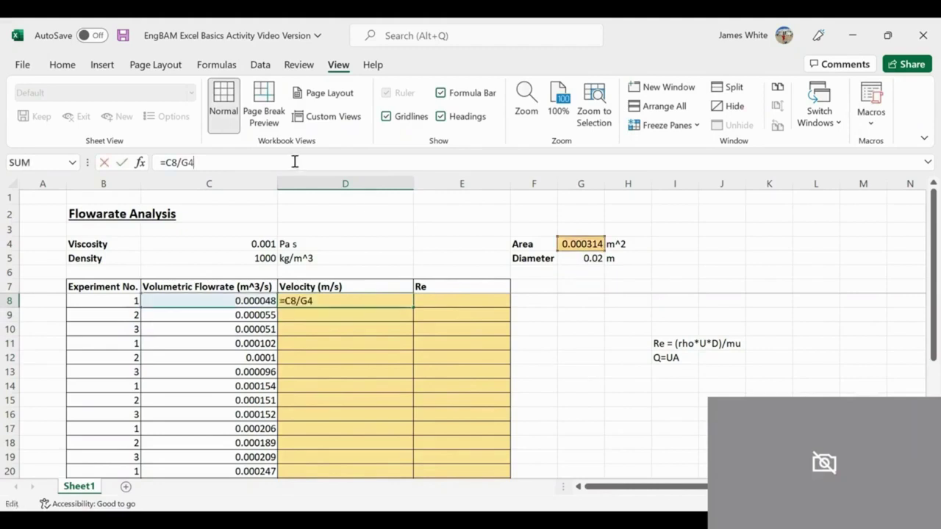
key(Left)
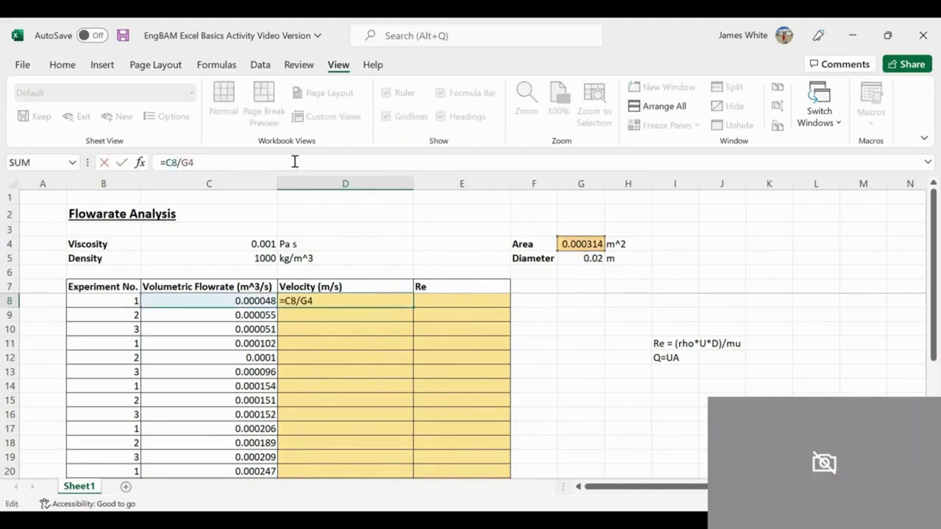
text($G$)
key(Return)
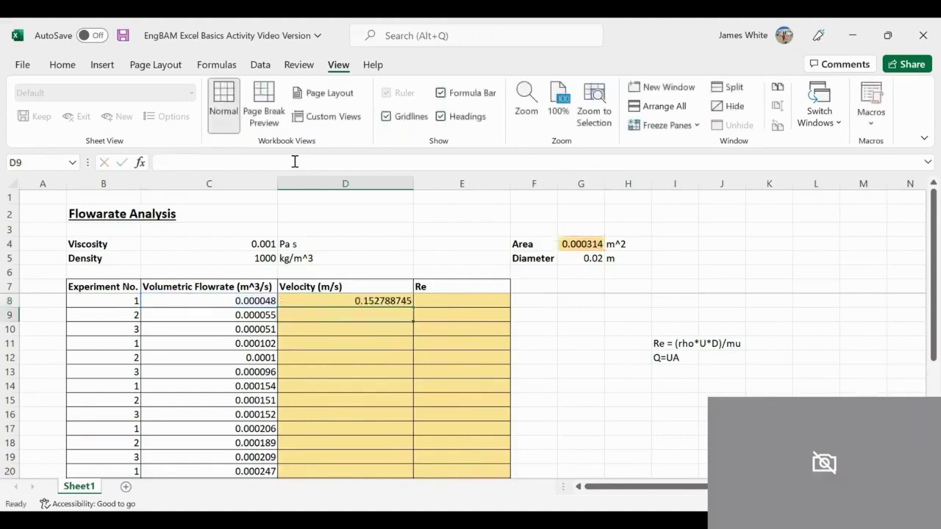
click(334, 301)
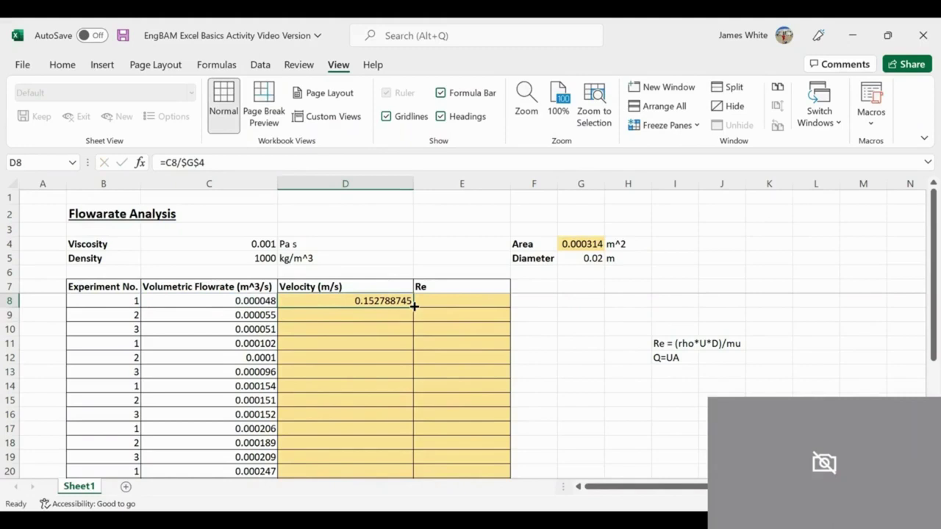
drag(414, 307, 389, 461)
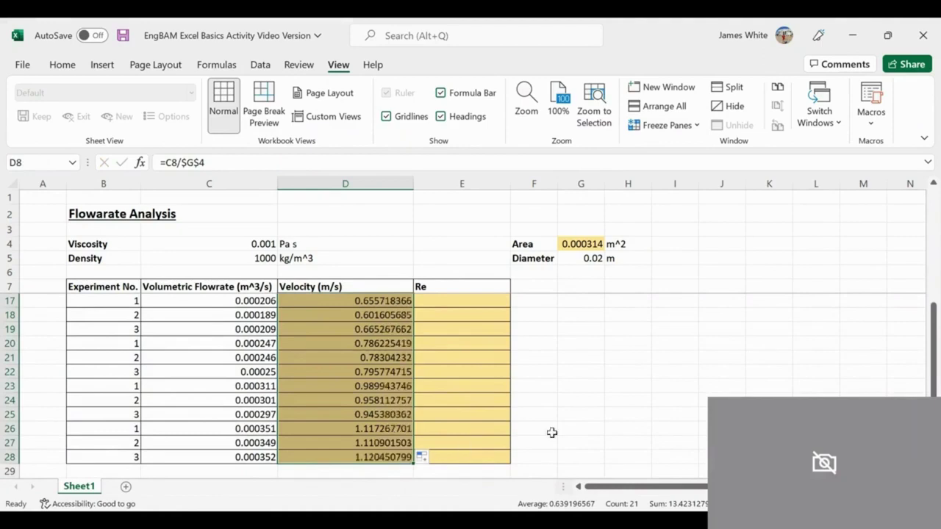
- Calculate the first experiment's Reynolds number in cell E8 with the formula =(C5*D8*G5)/C4
key(Right)
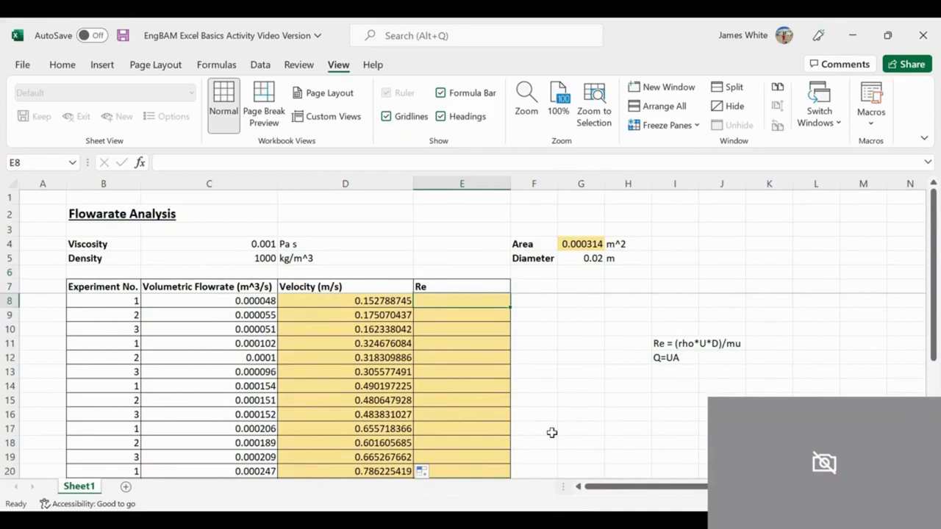
text(=)
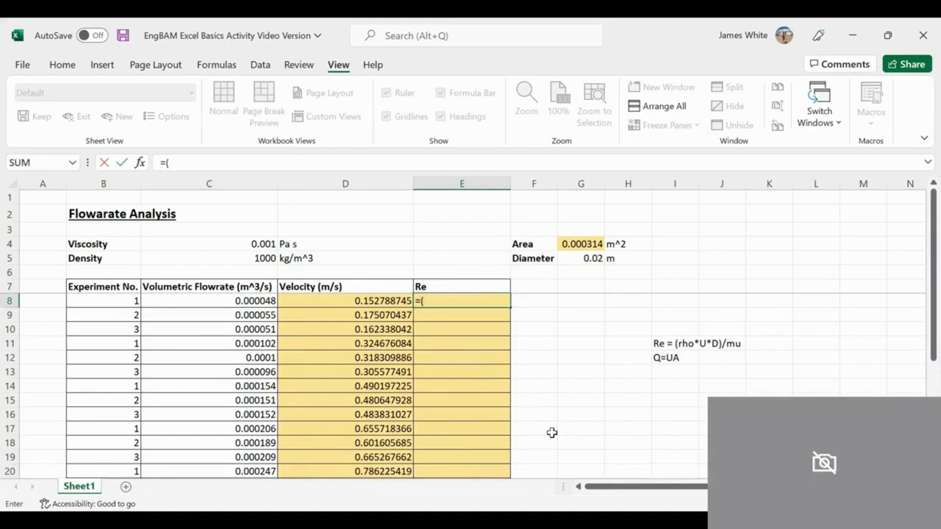
text(()
key(Up)
key(Up)
key(Up)
key(Left)
key(Left)
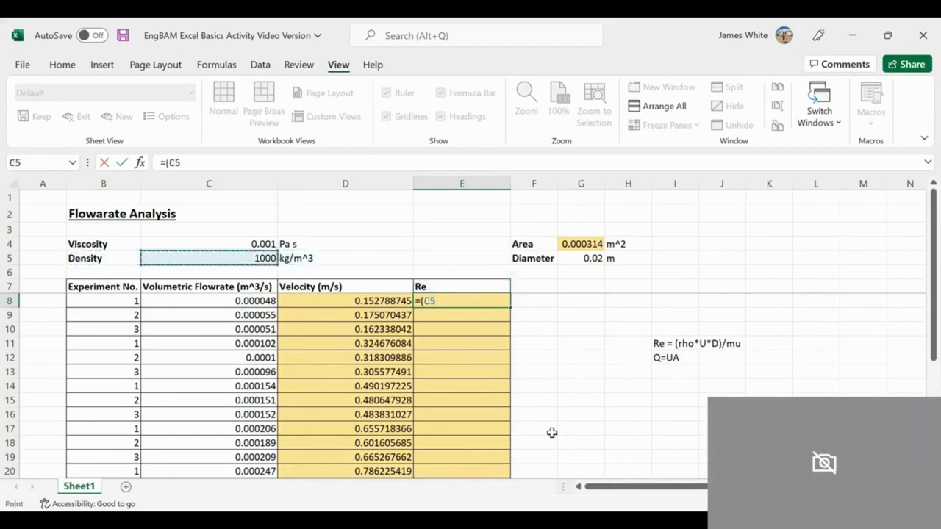
text(*)
key(Left)
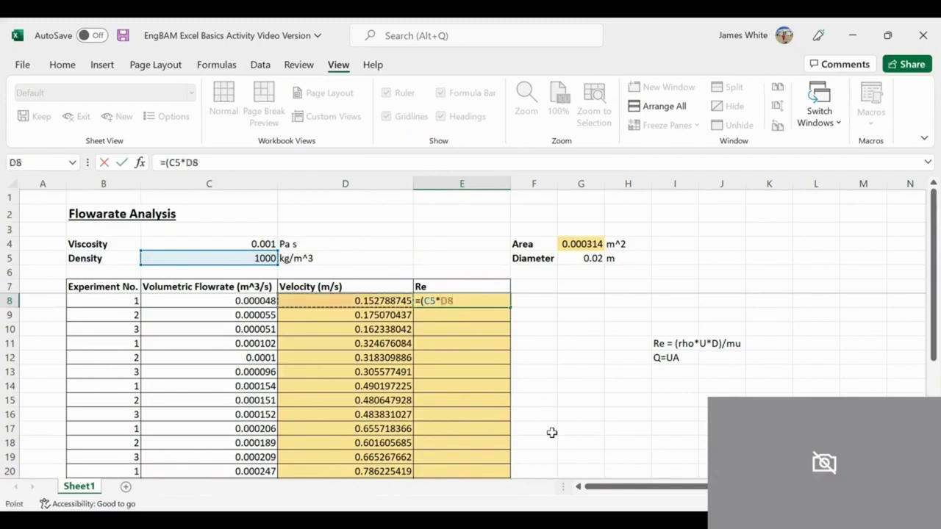
text(*)
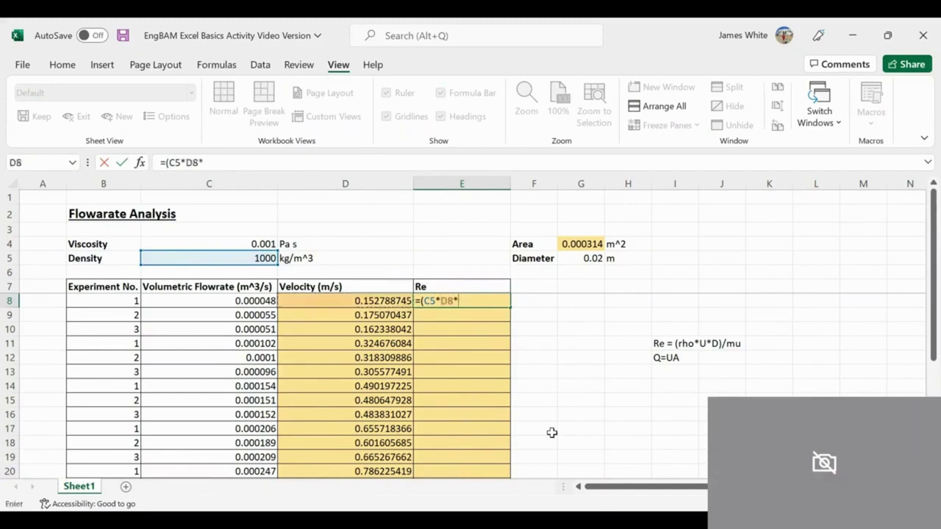
key(Right)
key(Right)
key(Up)
key(Up)
key(Up)
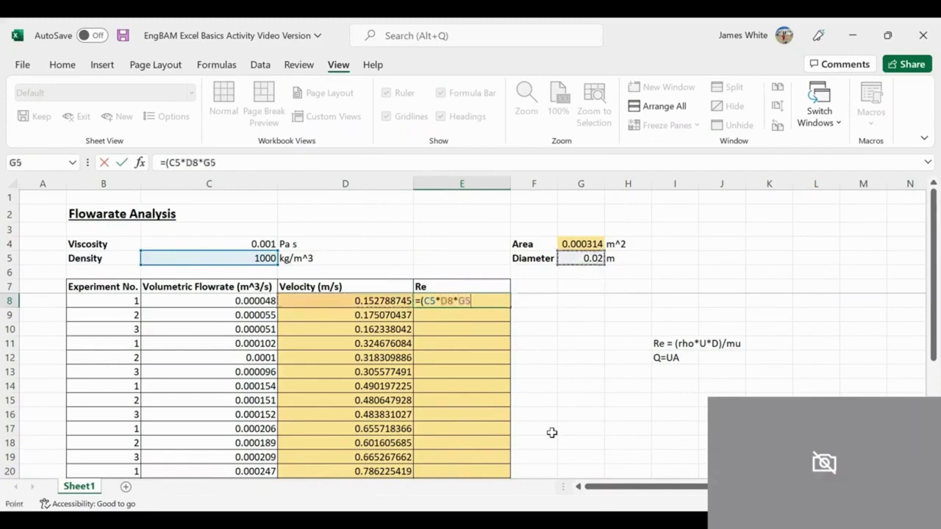
text()/)
key(Left)
key(Left)
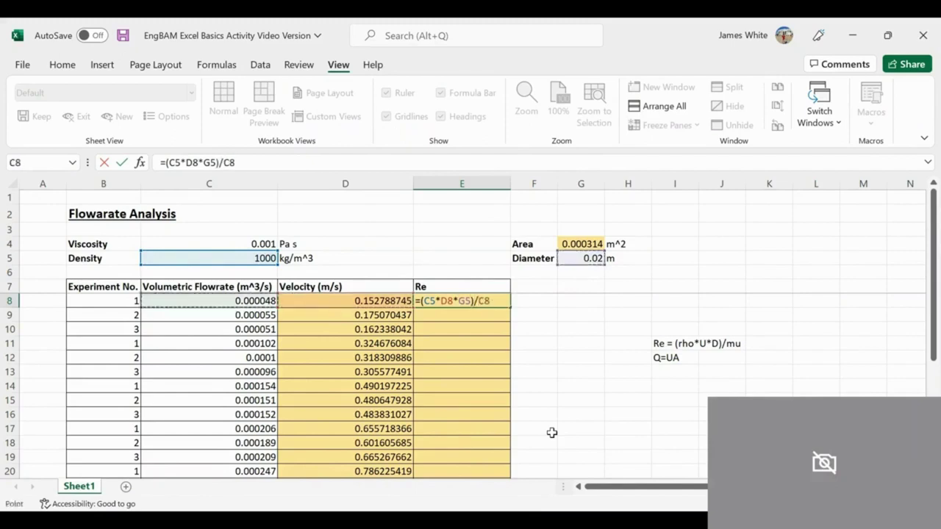
key(Up)
key(Up)
key(Up)
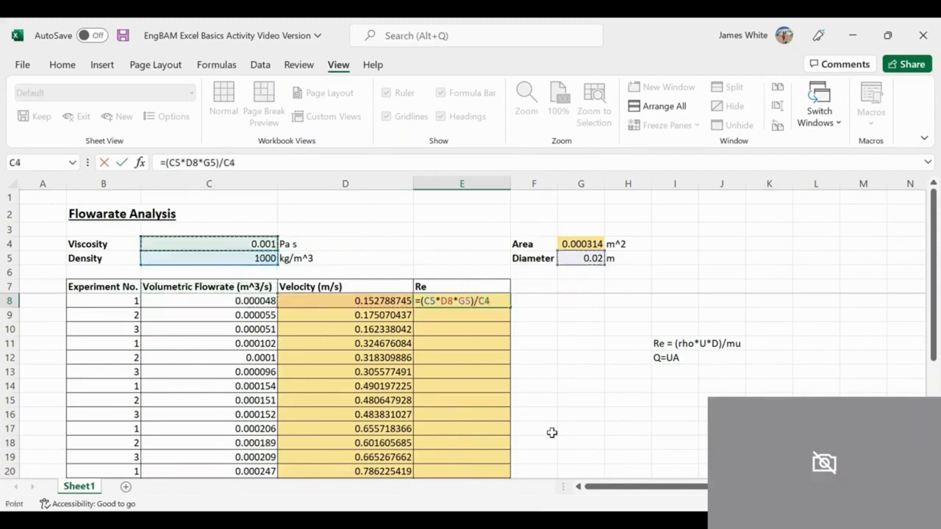
key(Return)
- Make the constants in E8 absolute as =($C$5*D8*$G$5)/$C$4 and fill the Reynolds number formula down to E28
key(Up)
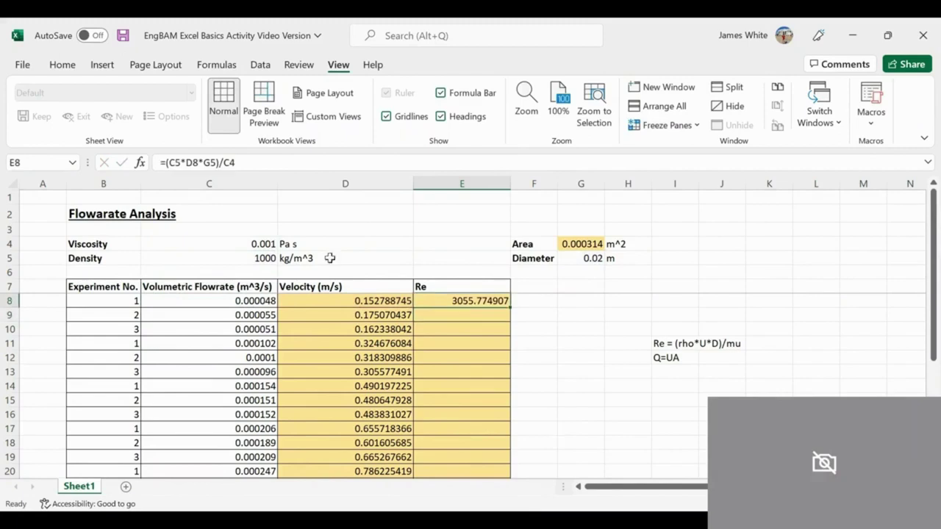
click(246, 160)
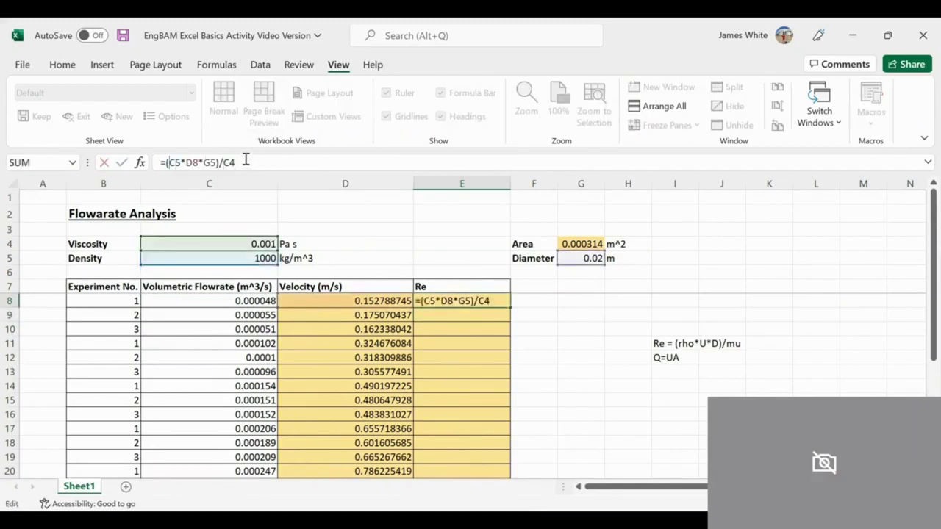
key(F4)
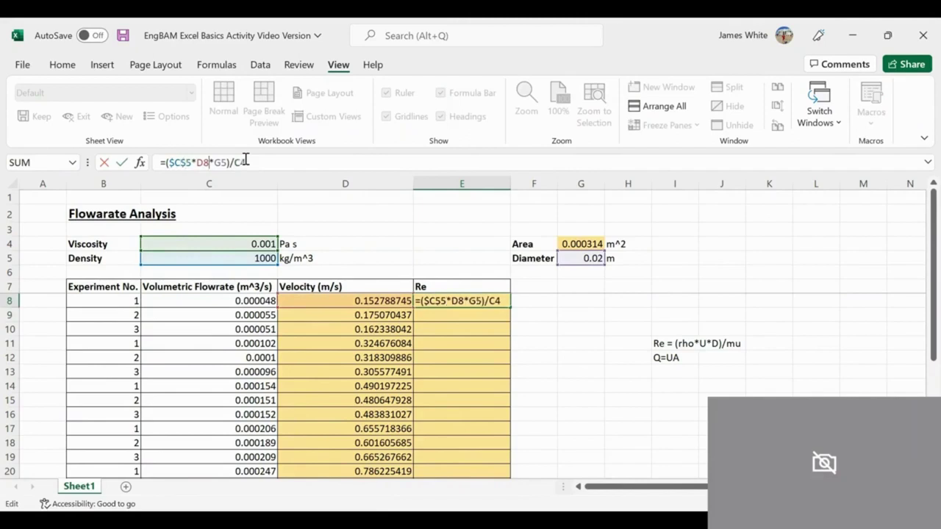
key(Right)
text($C$)
key(Right)
key(Right)
key(Right)
text($)
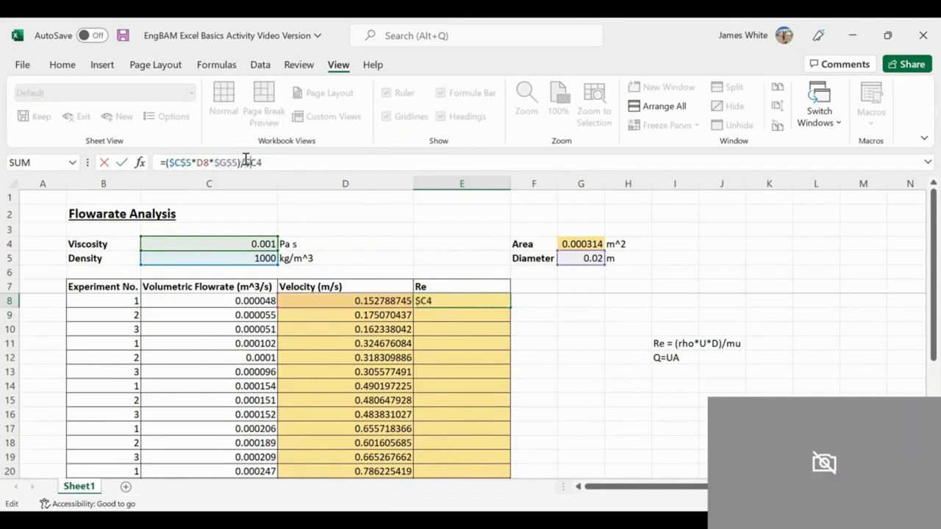
key(Right)
text($)
key(Return)
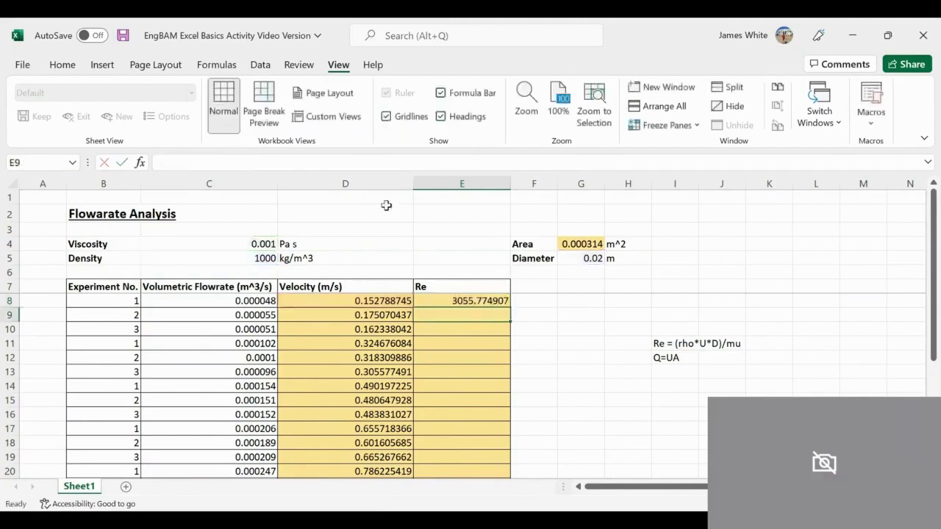
click(450, 303)
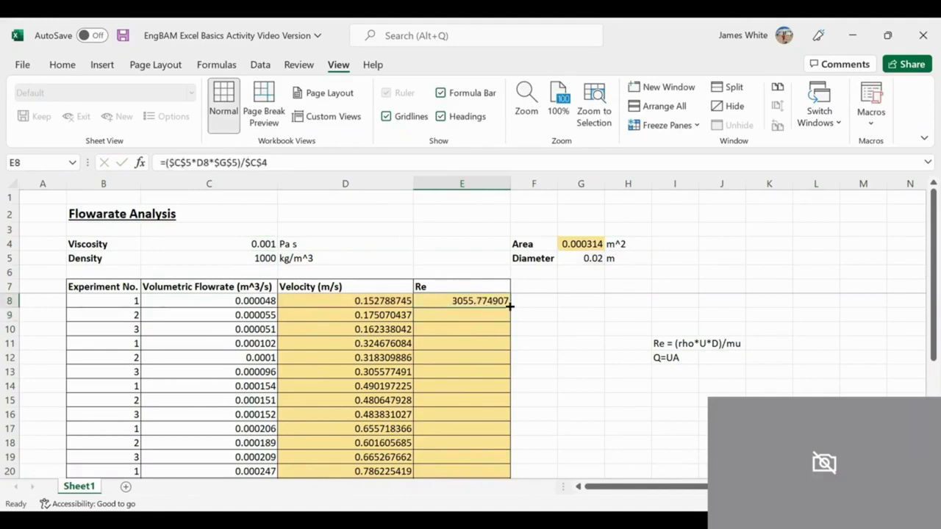
drag(511, 306, 475, 422)
- Check the formulas in the first rows of the filled Re column for correct cell references
key(Up)
key(Up)
key(Up)
key(Up)
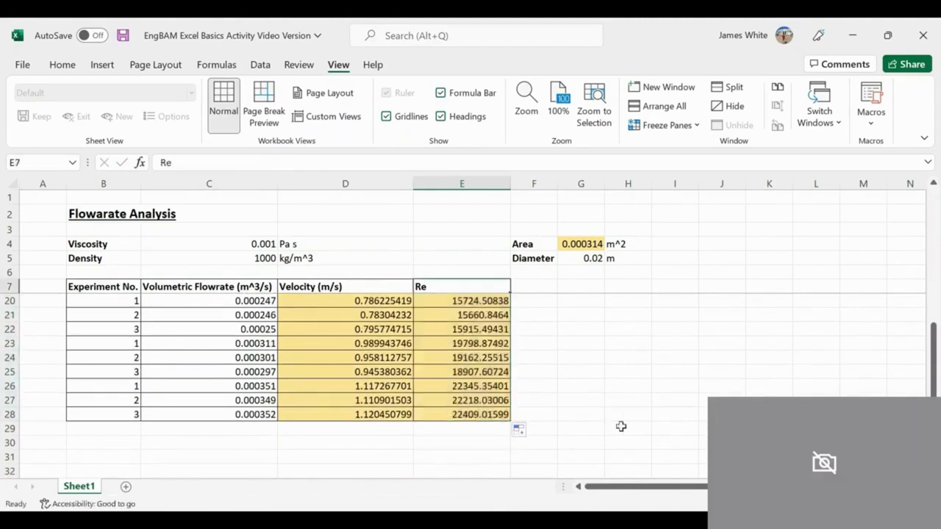
key(Down)
key(Down)
key(Down)
key(Down)
key(Down)
key(Up)
key(Up)
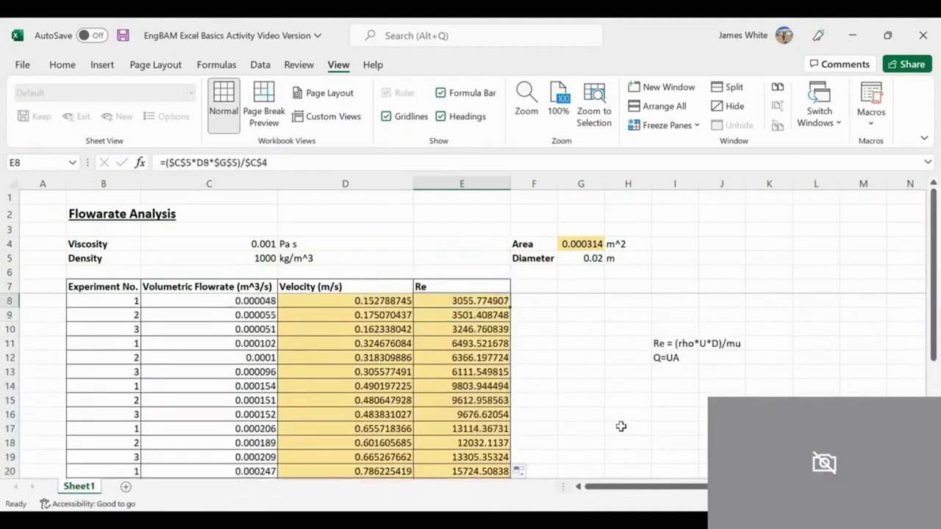
key(Down)
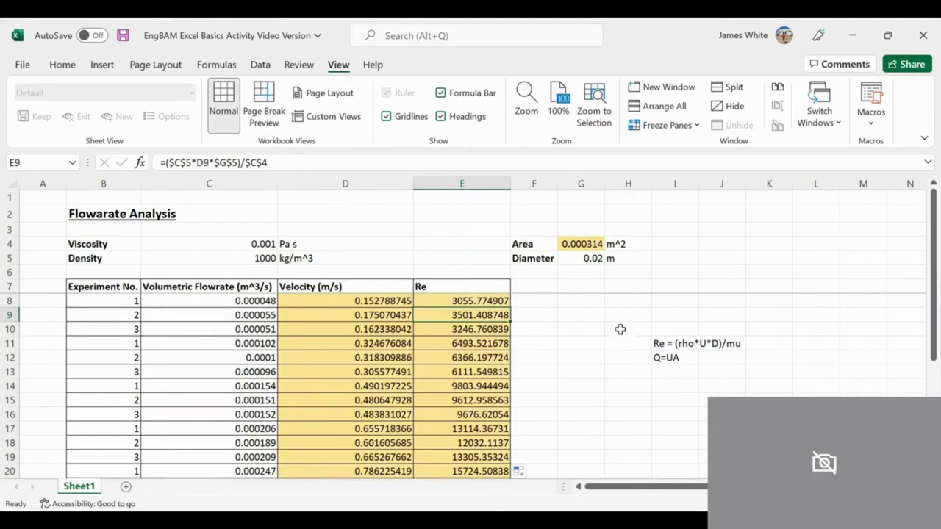
- Delete the Re and Q=UA equation notes from the range H10:J12
drag(620, 330, 725, 365)
key(Delete)
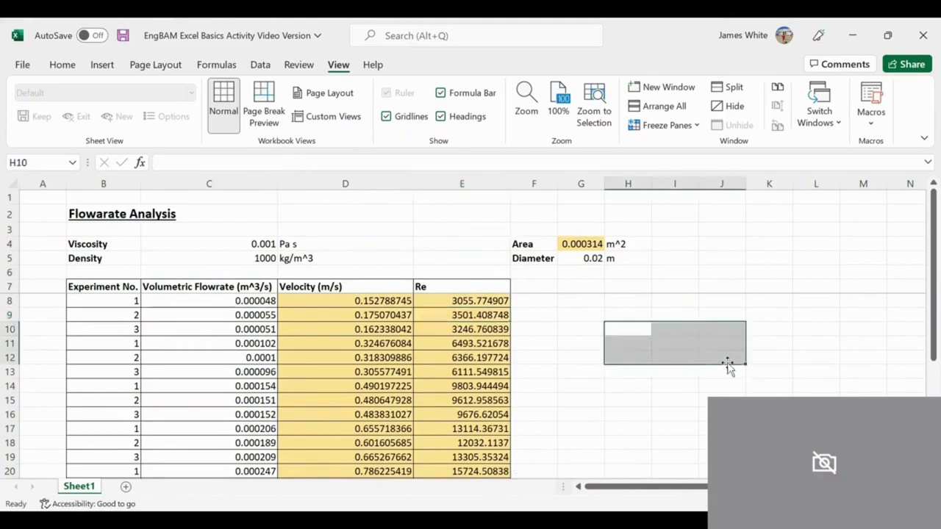
click(643, 401)
- Insert a blank markers-only scatter chart and move it into the empty area beside the Re column
click(578, 328)
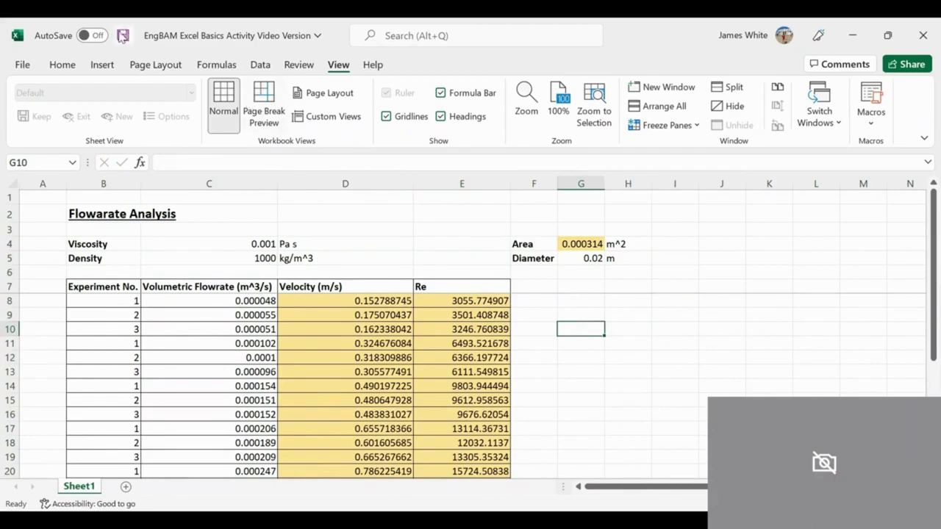
click(103, 66)
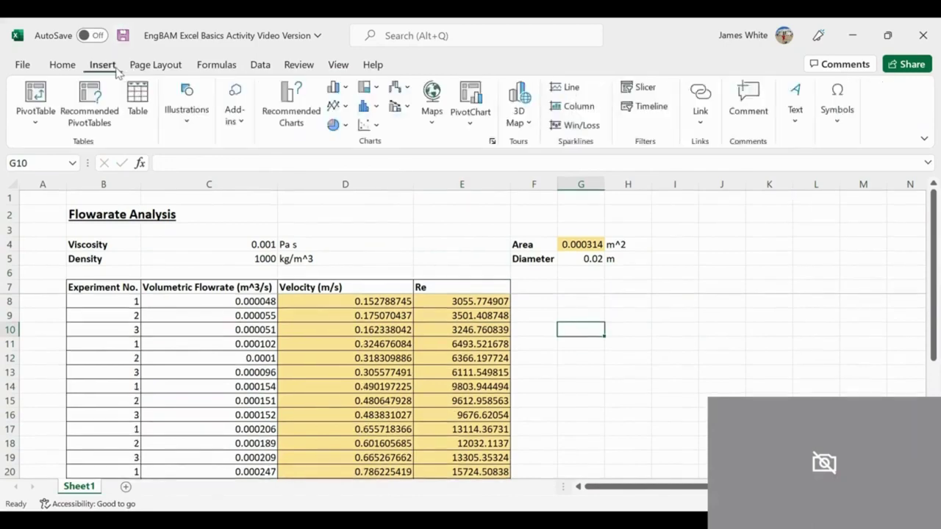
click(366, 128)
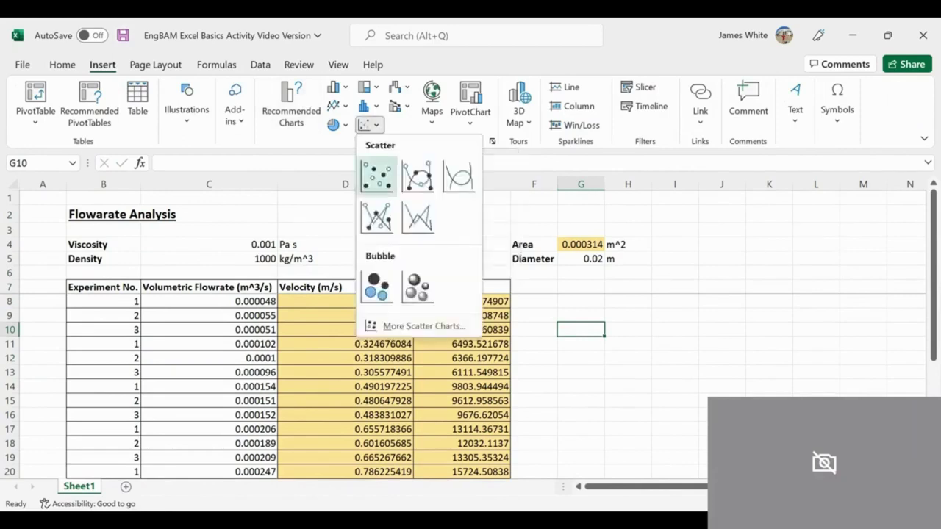
click(376, 175)
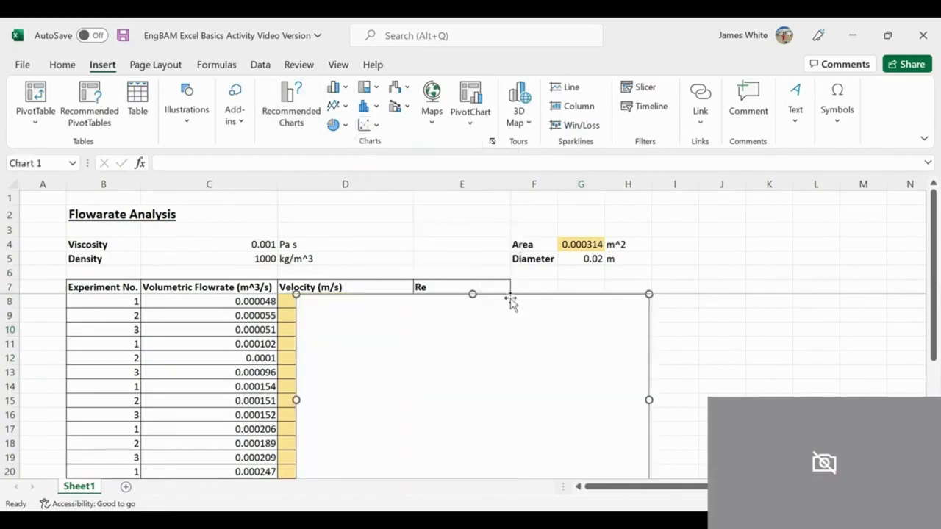
drag(511, 302, 781, 320)
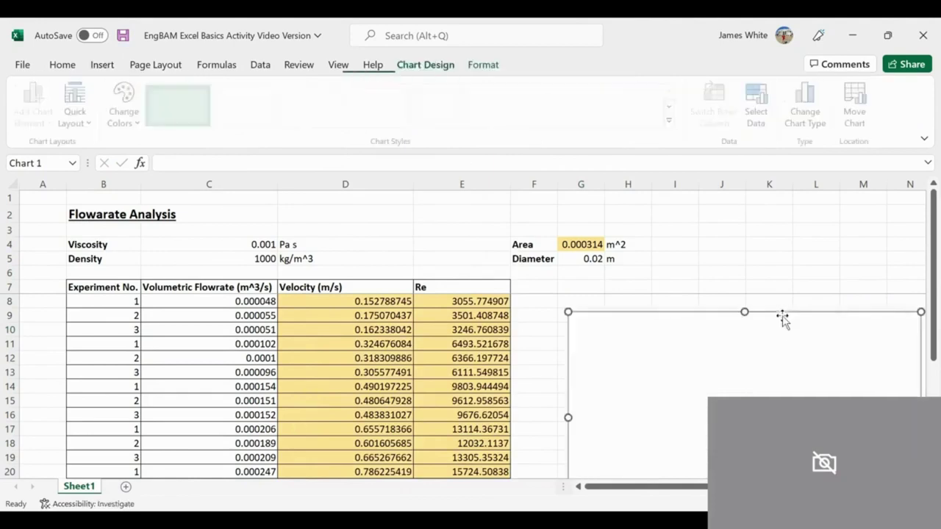
- Add a new data series named "Re vs Velocity" to the blank scatter chart
right_click(772, 347)
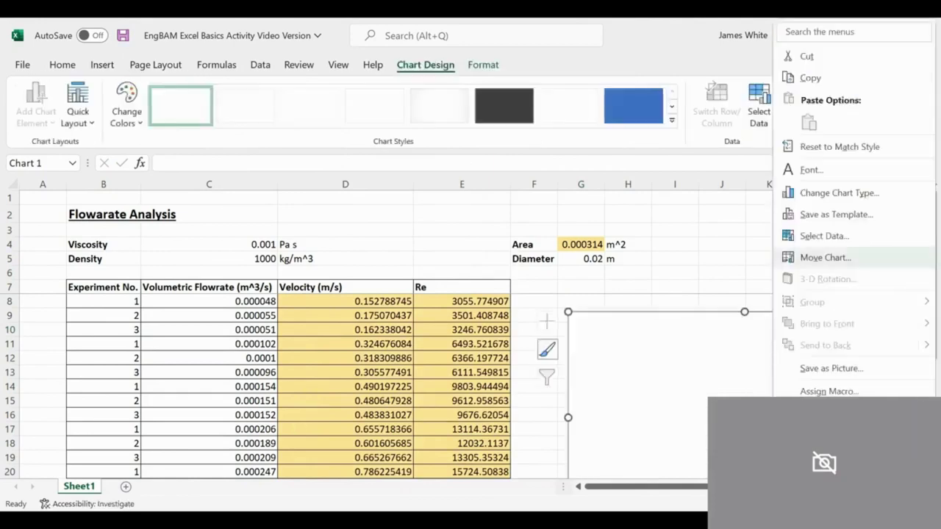
click(809, 237)
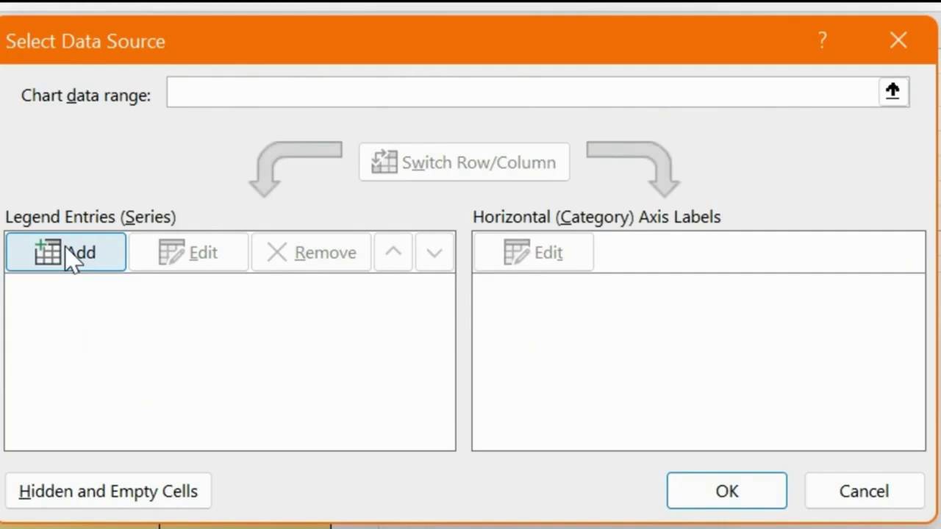
click(71, 258)
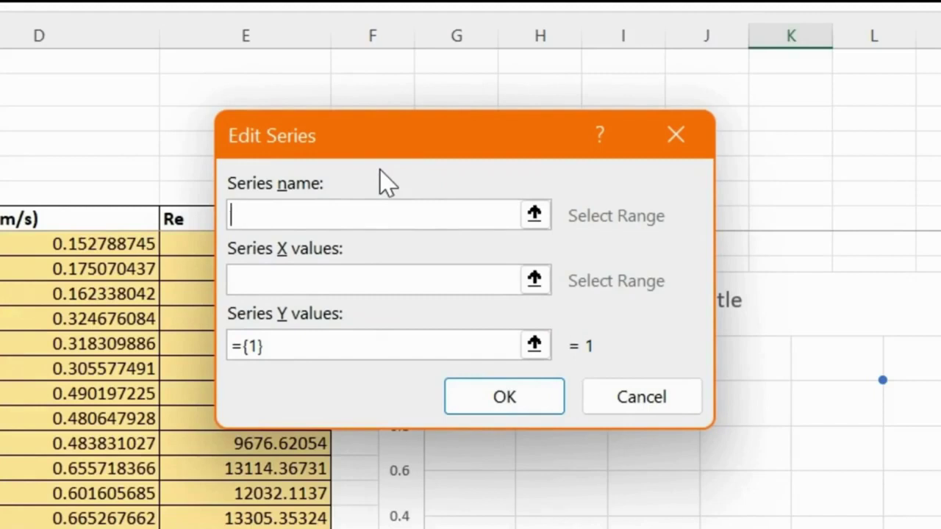
text(Rey)
key(BackSpace)
key(BackSpace)
text(e vs Velocity)
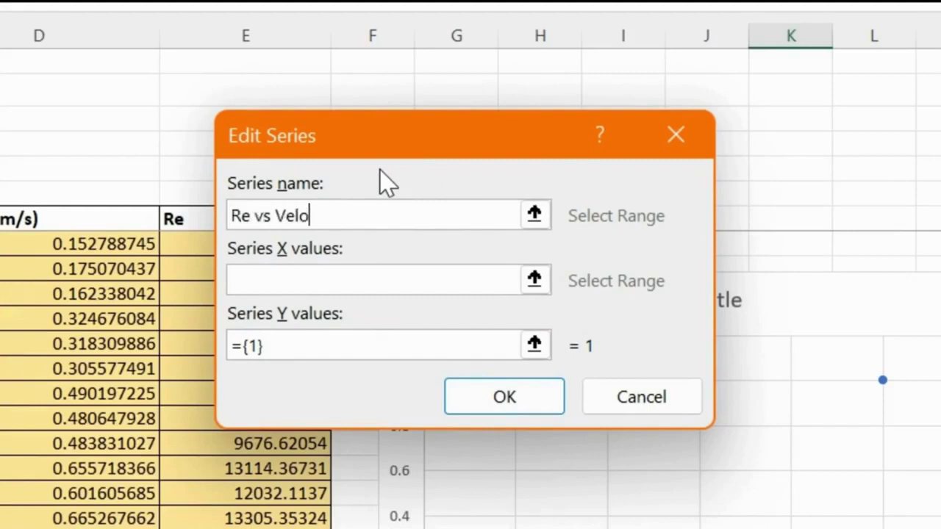
- Set the series X values to velocities D8:D28 and the Y values to Reynolds numbers E8:E28, and apply the data selection
click(336, 271)
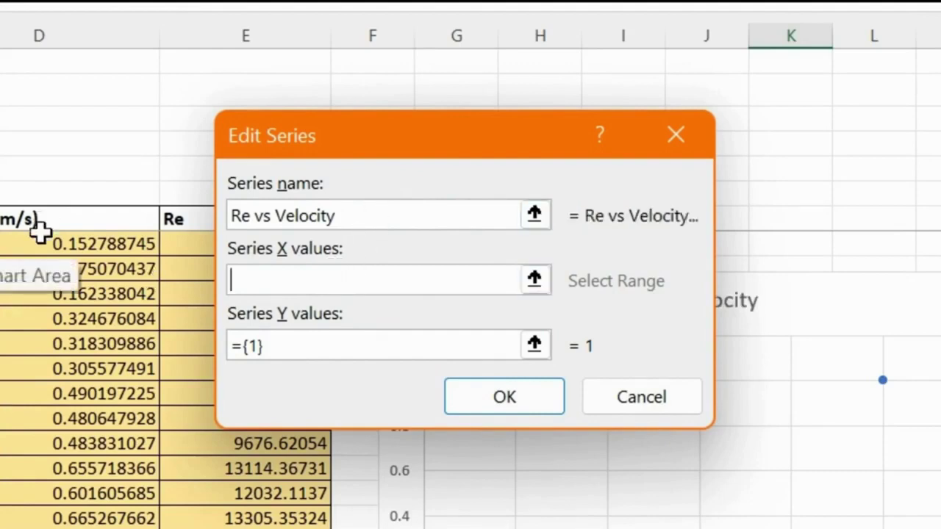
drag(34, 243, 42, 518)
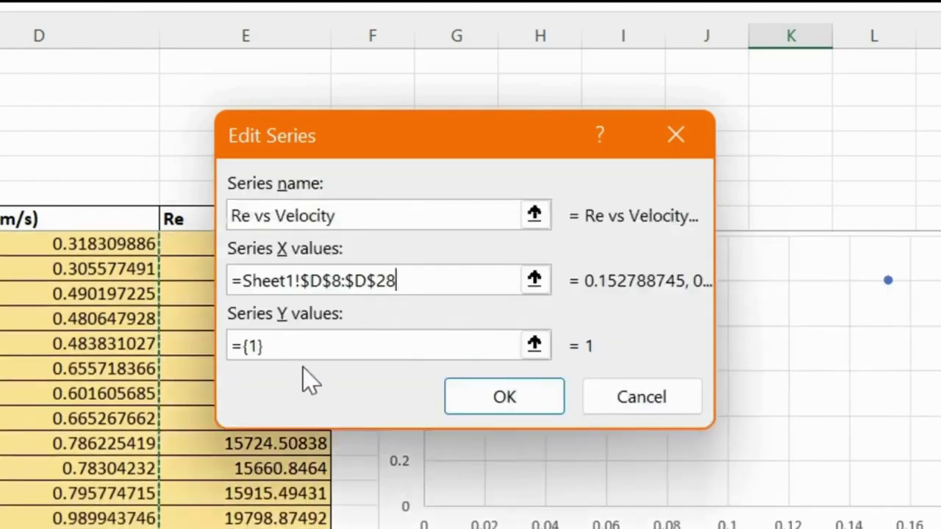
click(285, 340)
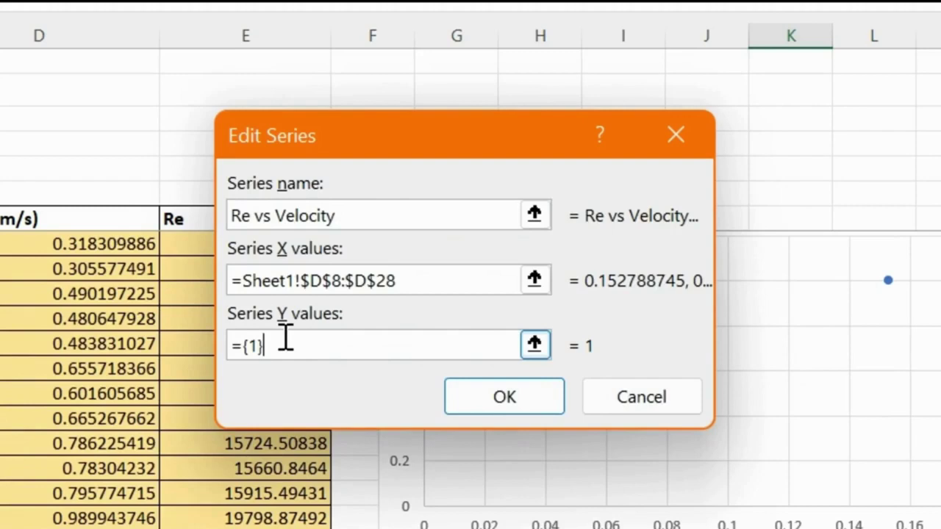
key(BackSpace)
key(BackSpace)
key(BackSpace)
key(BackSpace)
drag(187, 244, 193, 528)
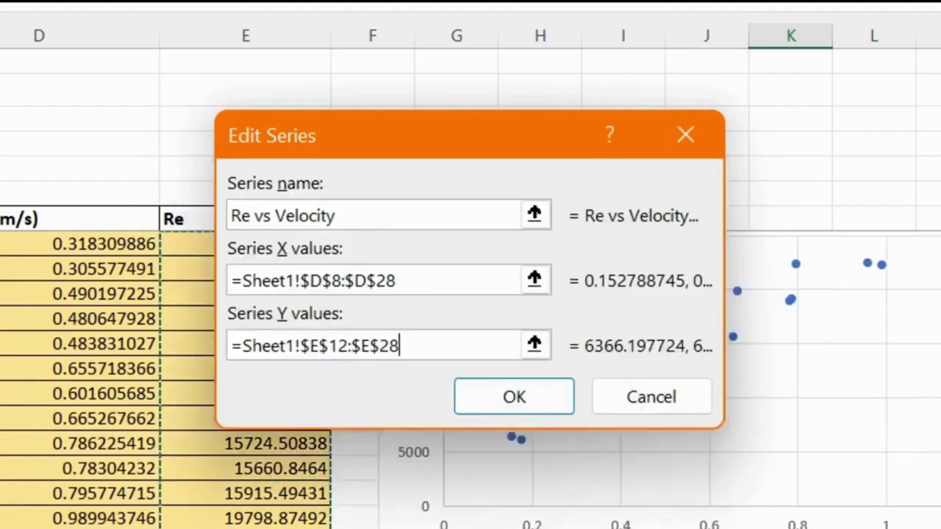
click(500, 401)
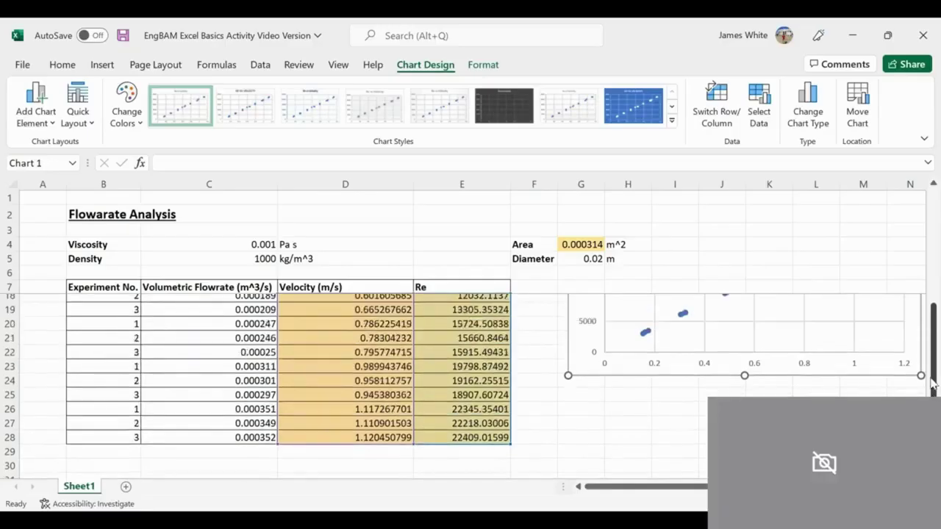
- Add axis titles to the Re vs Velocity chart
drag(932, 384, 930, 295)
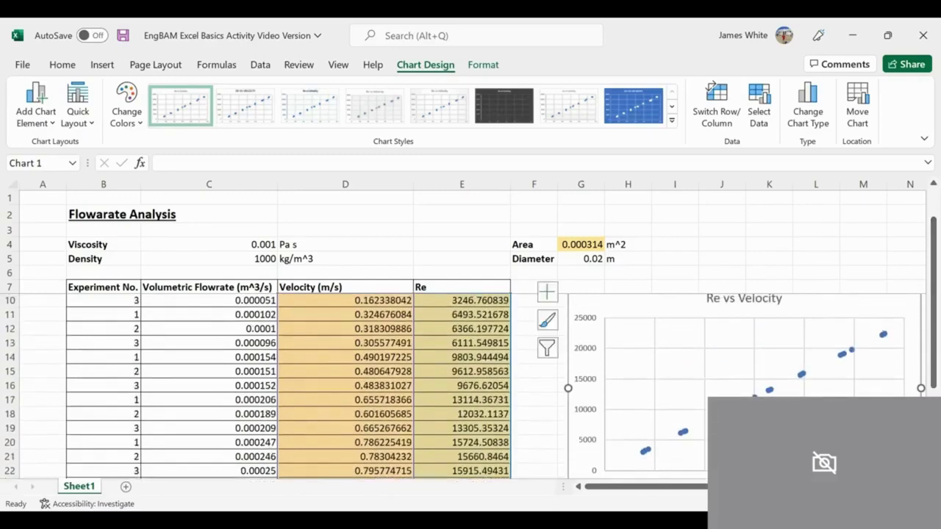
click(814, 504)
click(813, 504)
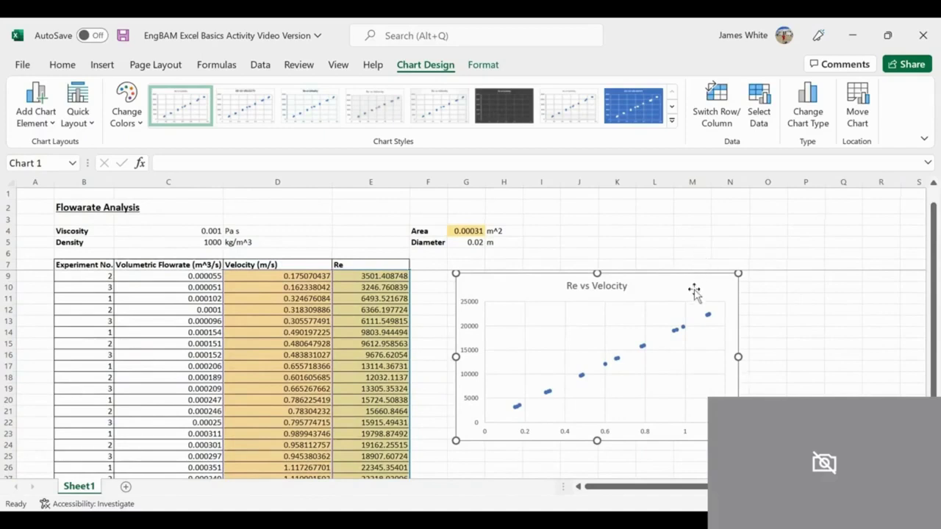
mouse_move(697, 285)
click(758, 283)
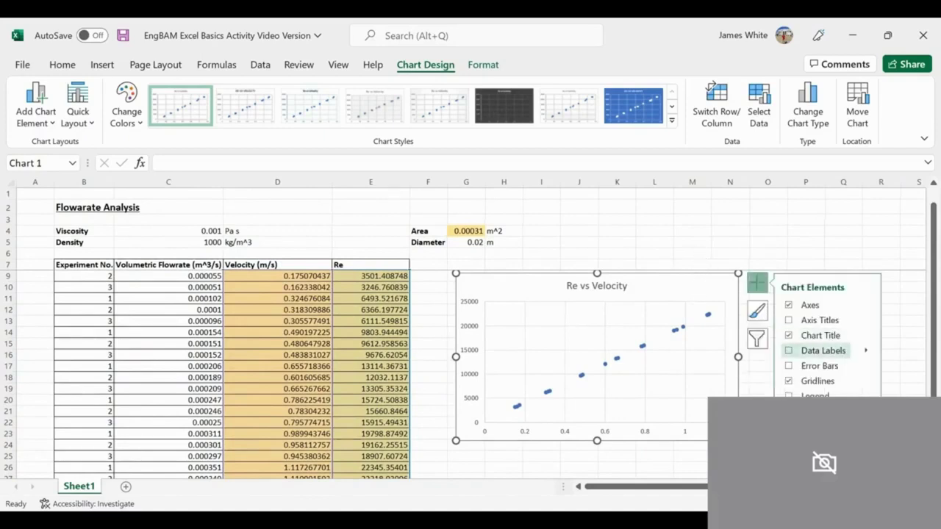
click(816, 320)
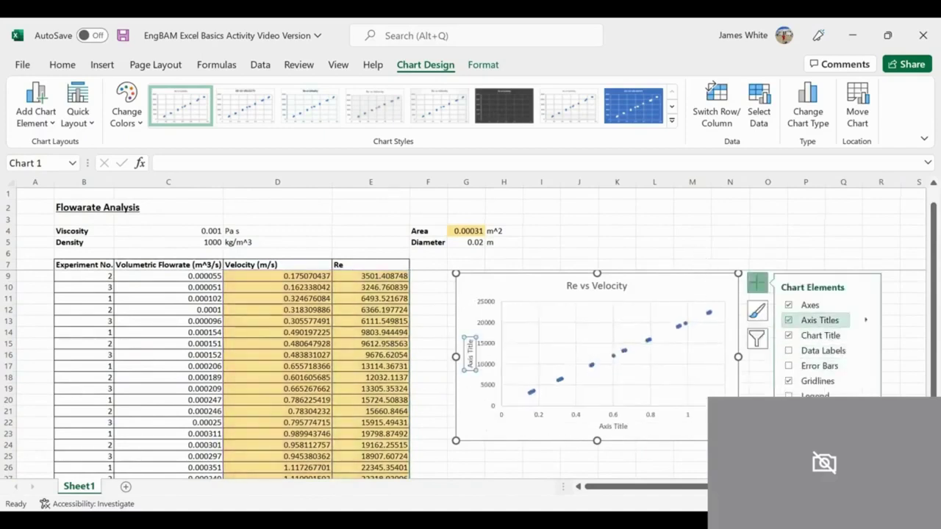
- Replace the vertical axis title placeholder of the chart with "Re"
click(466, 341)
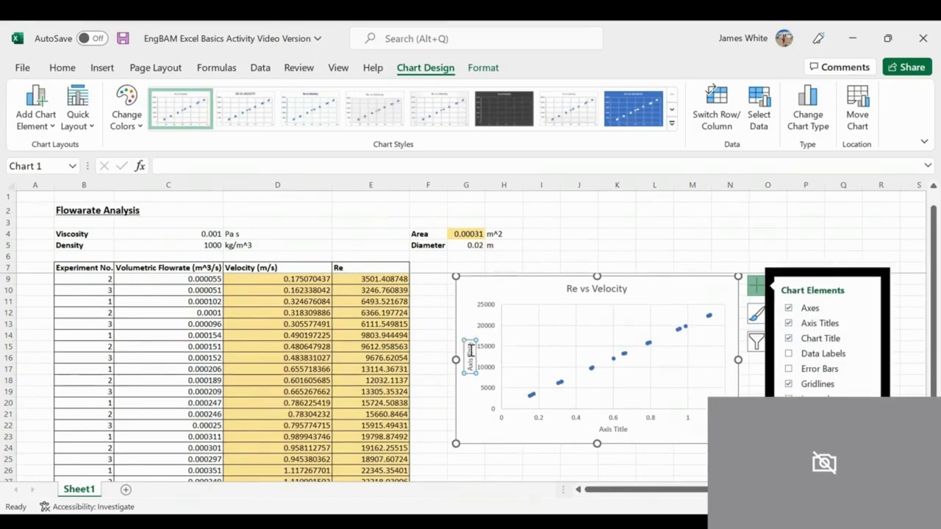
click(471, 351)
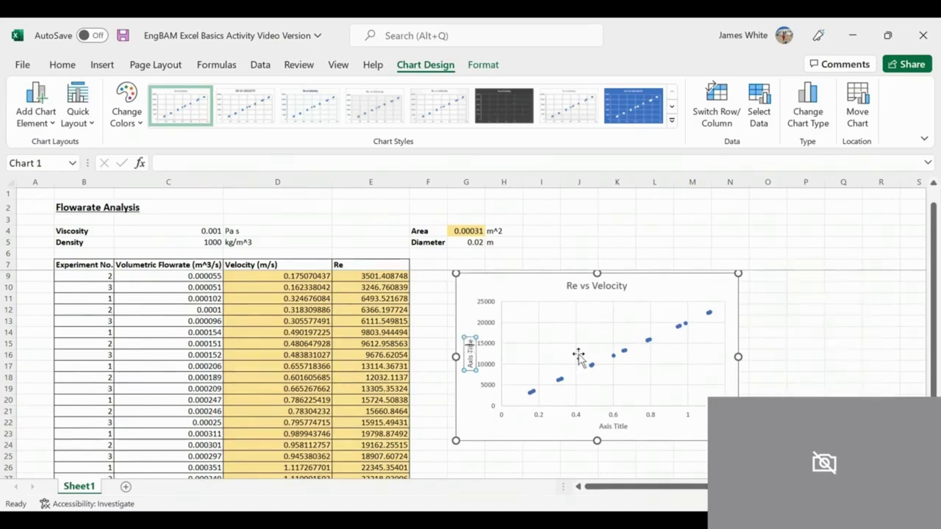
key(BackSpace)
key(BackSpace)
key(BackSpace)
key(BackSpace)
key(BackSpace)
key(BackSpace)
key(BackSpace)
key(BackSpace)
key(BackSpace)
key(BackSpace)
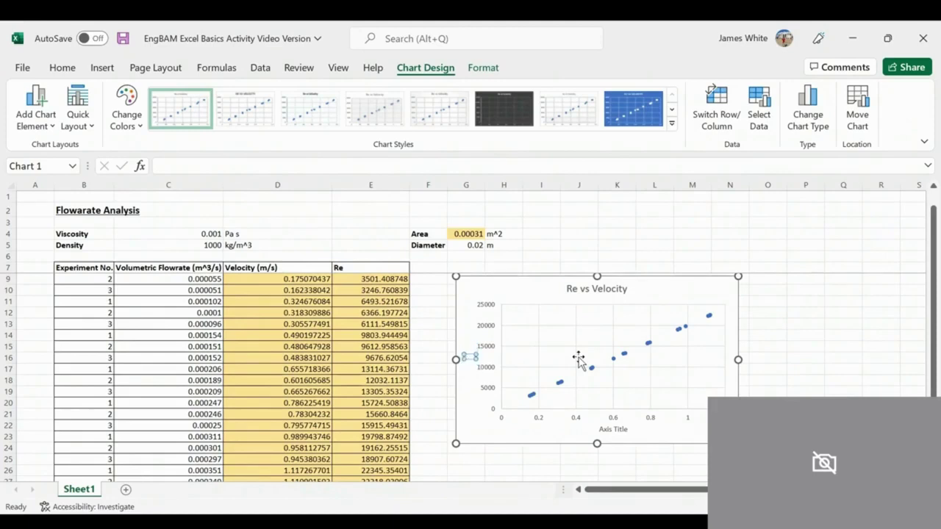
text(Re)
- Replace the horizontal axis title placeholder of the chart with "Velocity (m/s)"
click(612, 430)
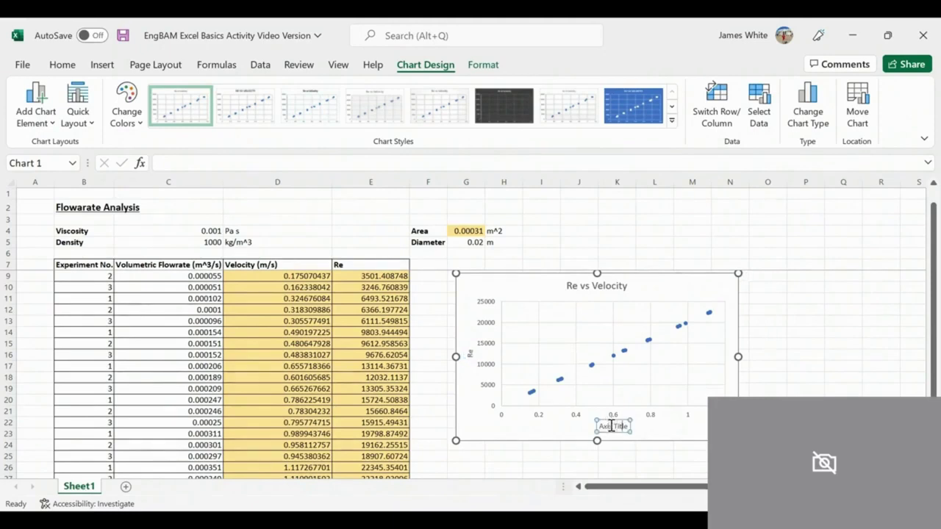
key(BackSpace)
key(BackSpace)
key(BackSpace)
key(BackSpace)
key(BackSpace)
key(BackSpace)
key(BackSpace)
key(BackSpace)
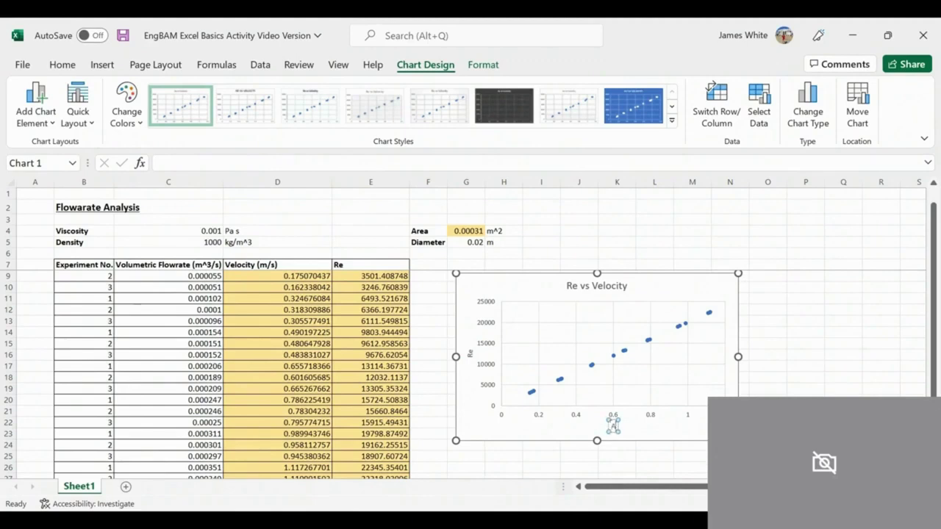
key(BackSpace)
text(Velocity (m/s))
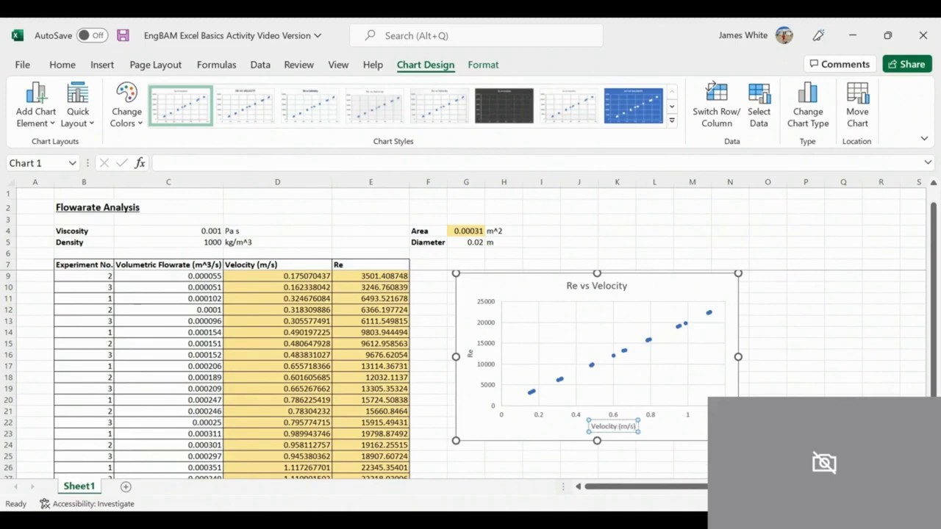
click(767, 411)
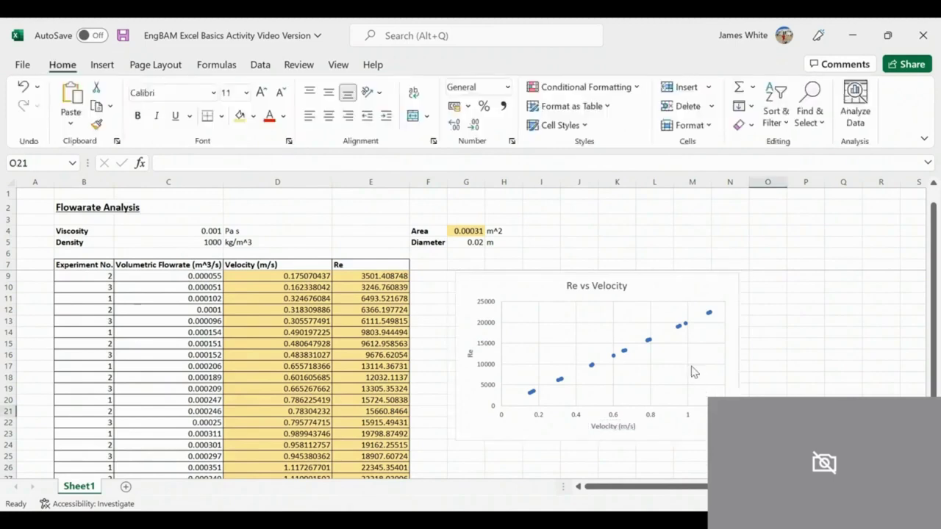
- Enter the equation note "Re = (rho*U*D)/mu" in cell P20 beside the chart
click(694, 372)
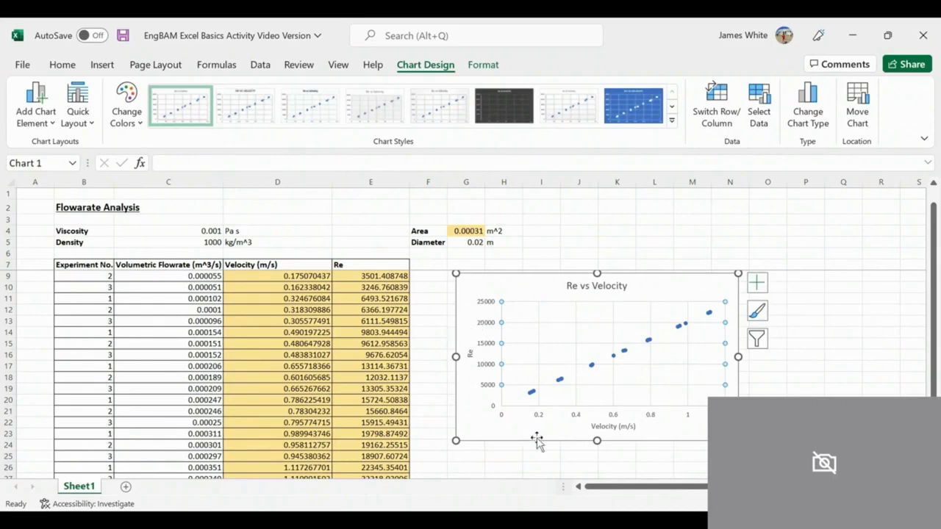
click(844, 414)
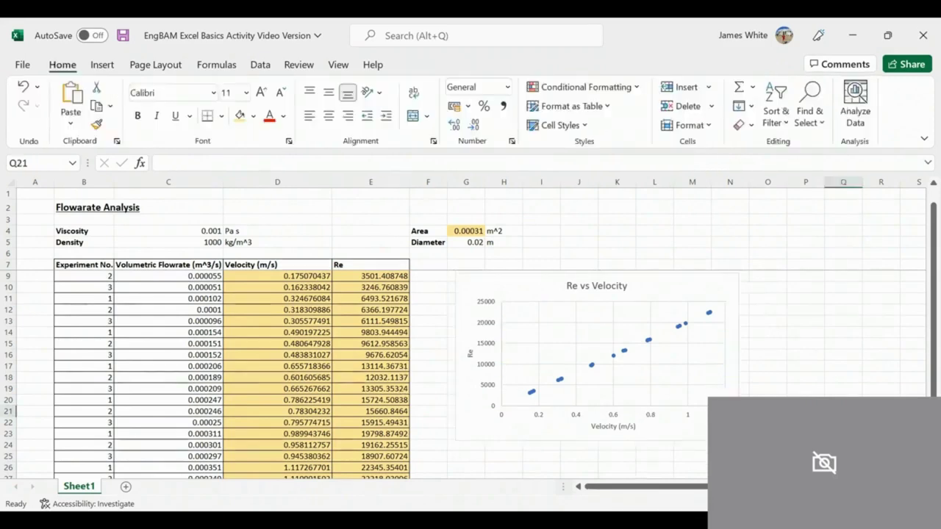
click(844, 403)
click(806, 403)
text(Re)
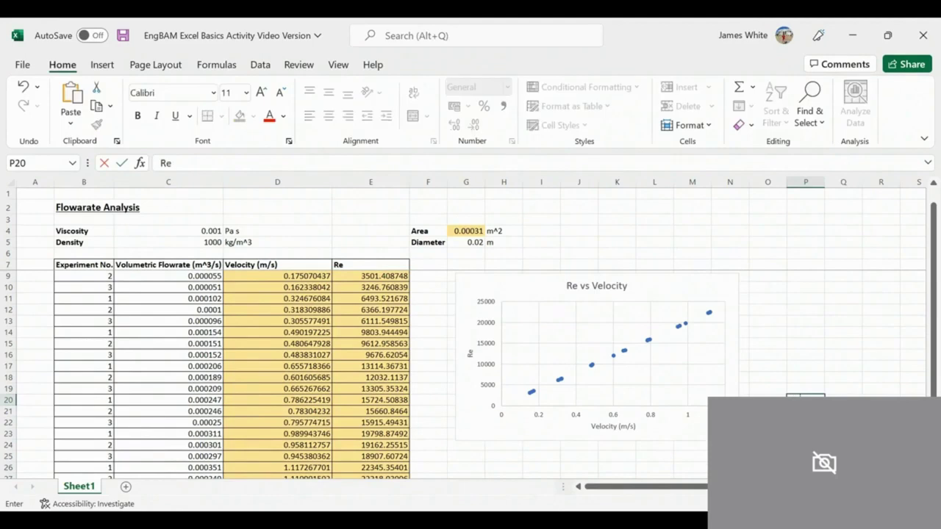
text( = (rho*U*D)/mu)
key(Return)
- Enter the notes "Re = kU" in cell P21 and "k = rho*D/mu" in cell P22
text(Re)
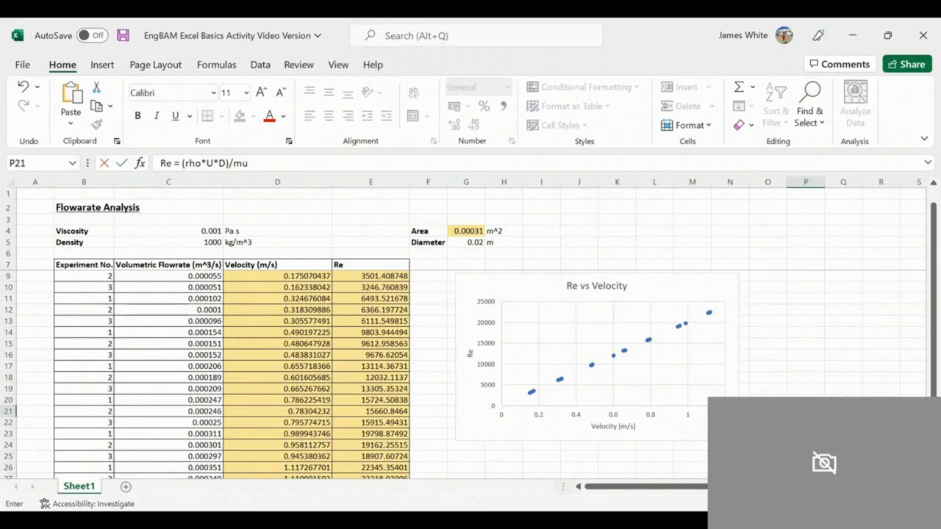
text( = kU)
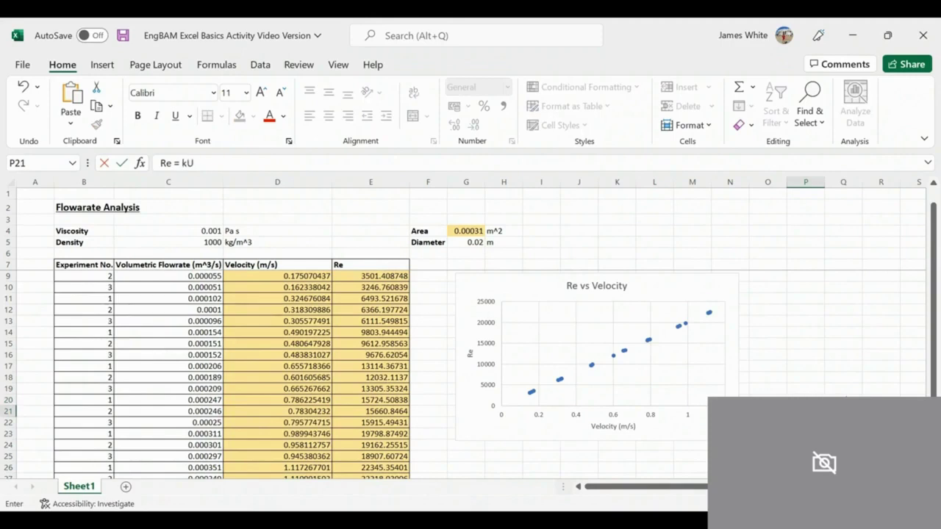
key(Return)
text(k =)
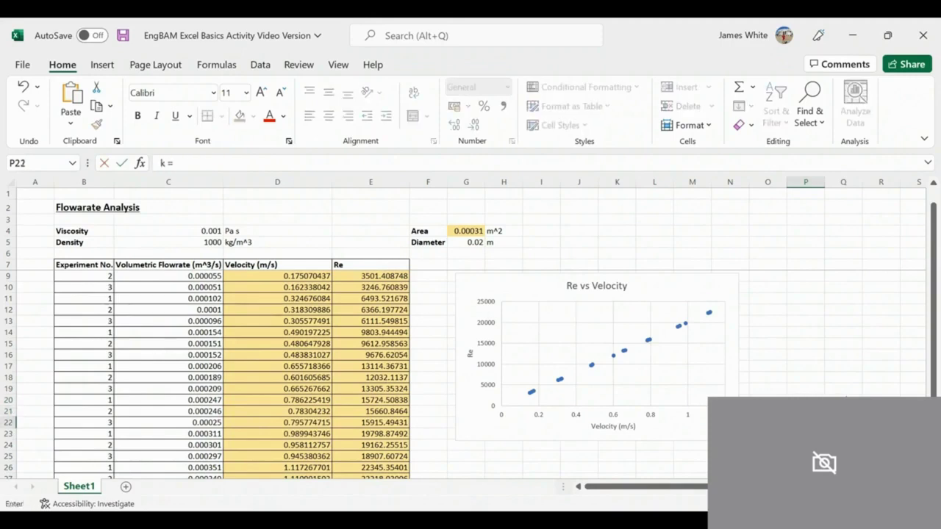
text( rho*D/mu)
key(Return)
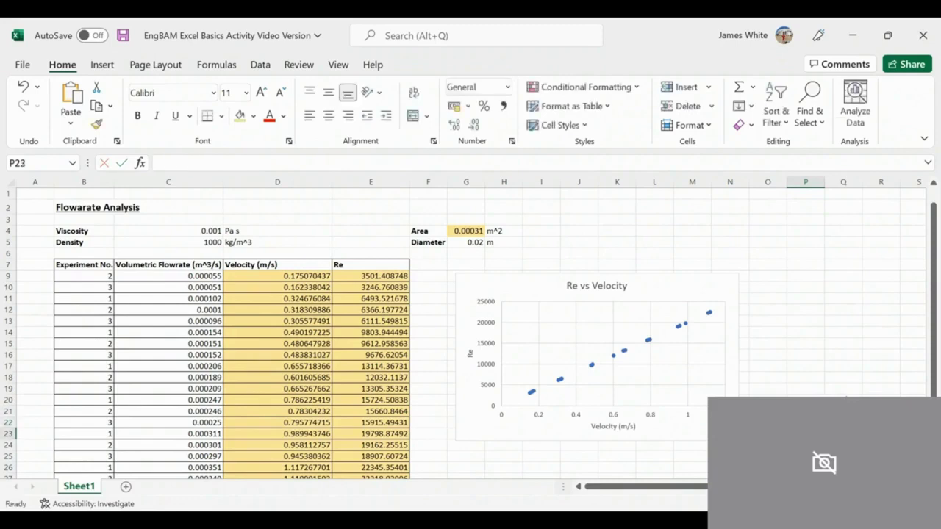
key(Up)
key(Up)
key(Left)
key(Right)
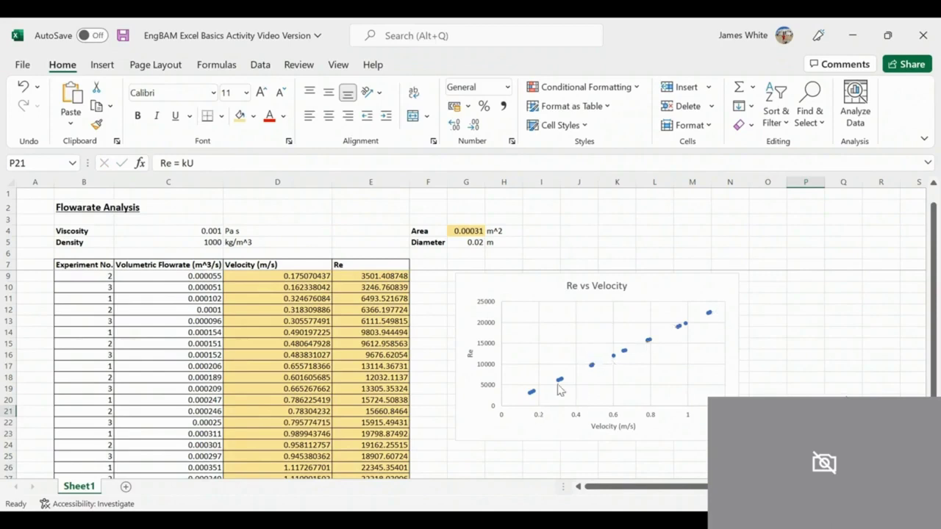
- Add a linear trendline to the Re vs Velocity chart
click(688, 361)
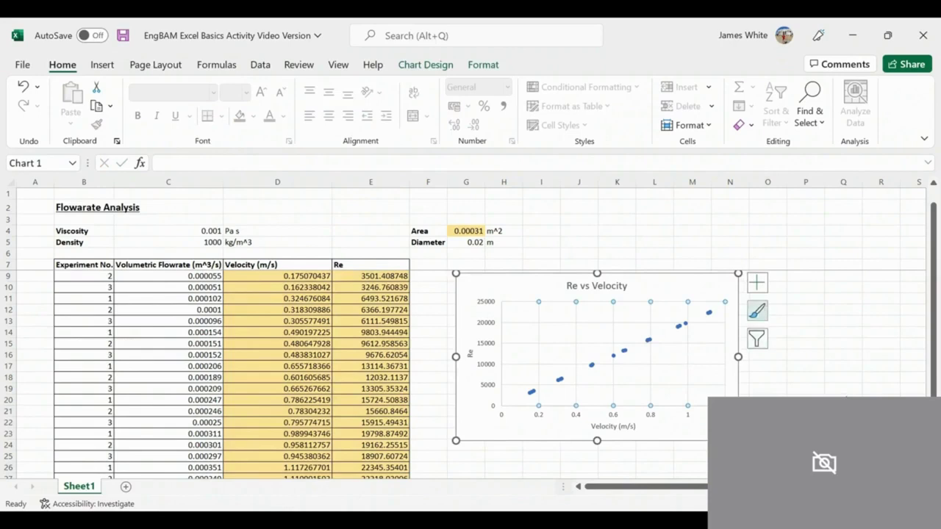
click(758, 282)
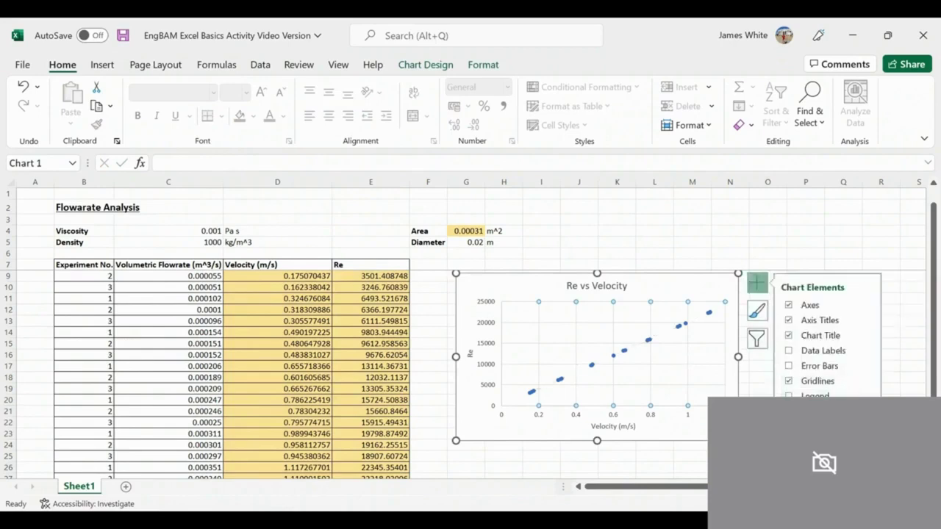
click(872, 412)
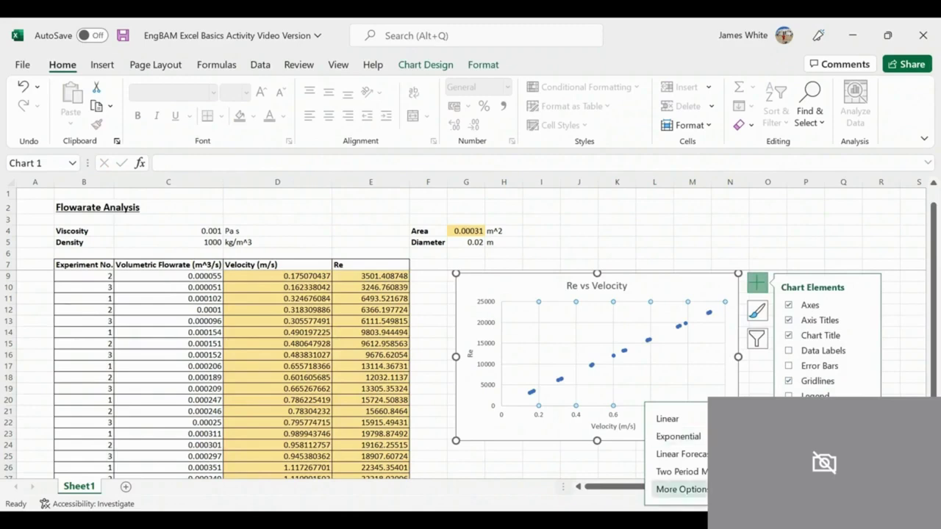
click(684, 489)
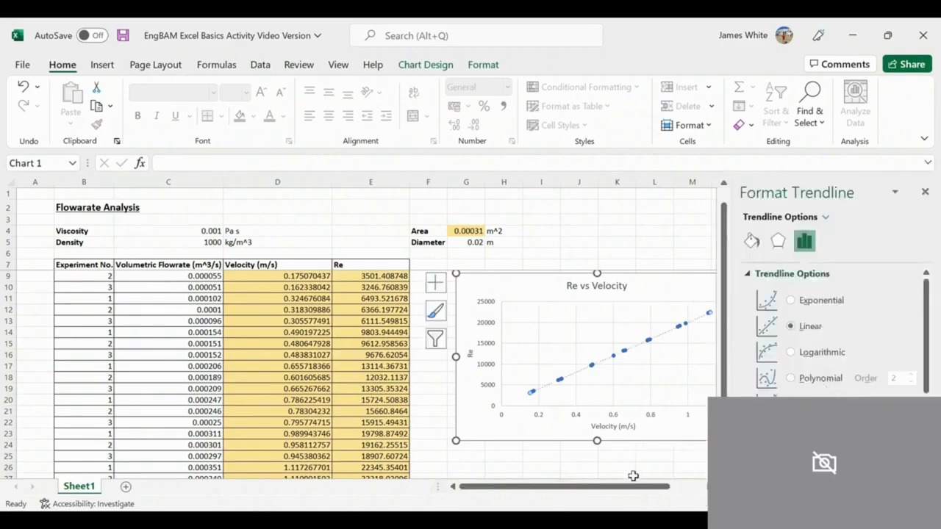
drag(632, 490, 664, 490)
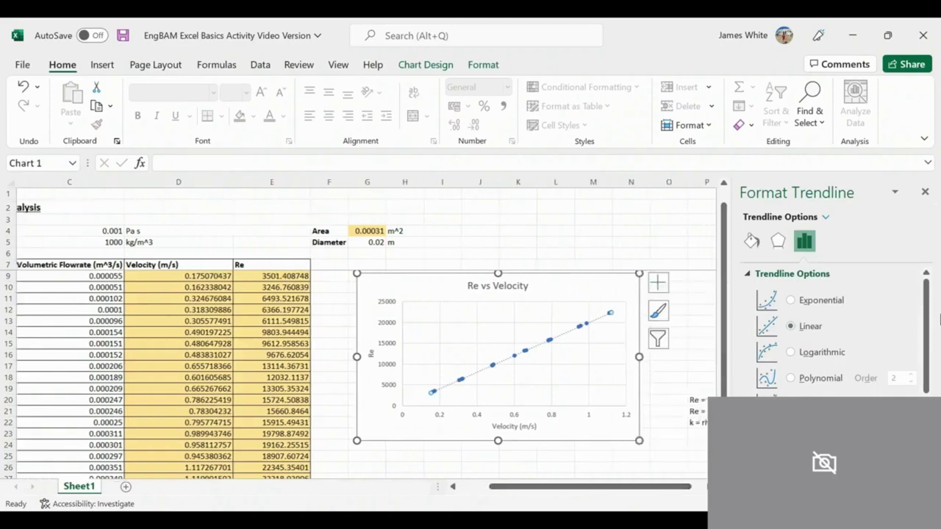
- Display the linear trendline's equation on the Re vs Velocity chart
scroll(928, 319, down, 4)
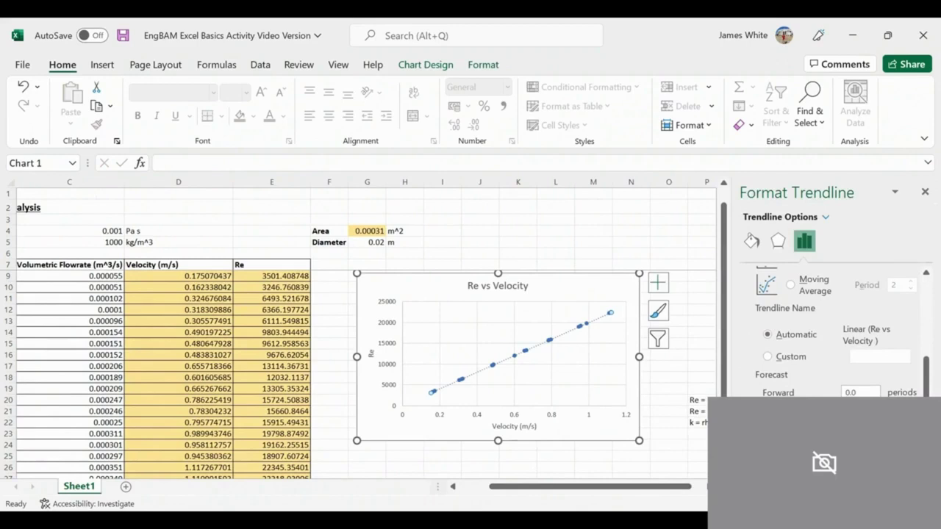
click(762, 459)
click(653, 367)
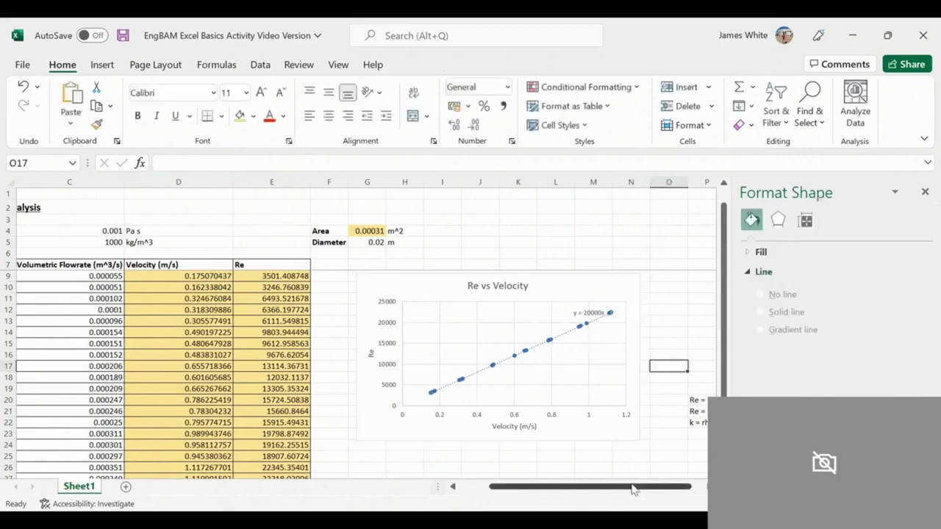
drag(634, 490, 655, 490)
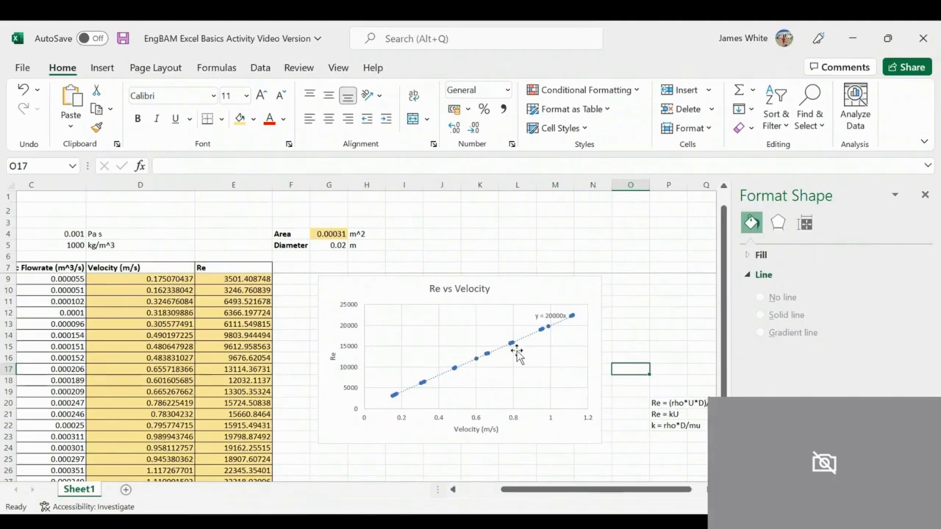
- Examine how the experiment numbers repeat down column B and review the velocity formula in row 11
drag(581, 490, 477, 490)
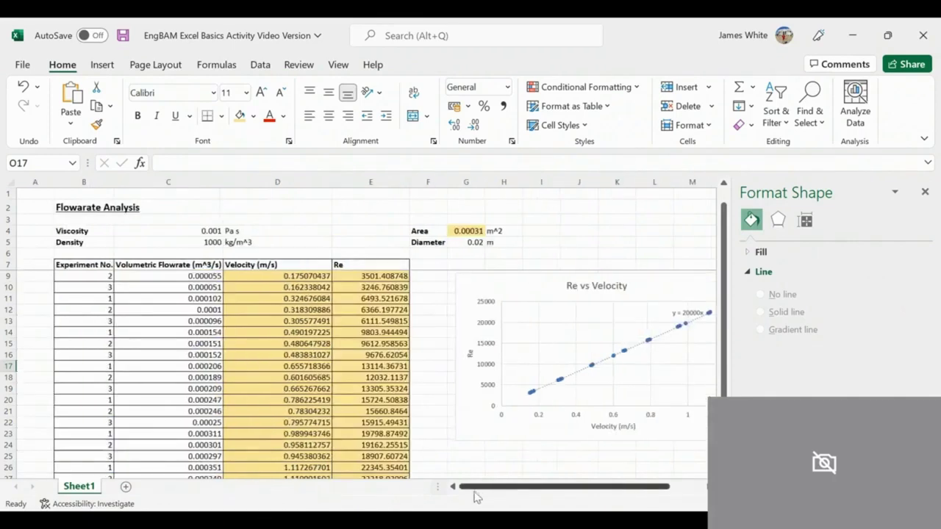
click(73, 273)
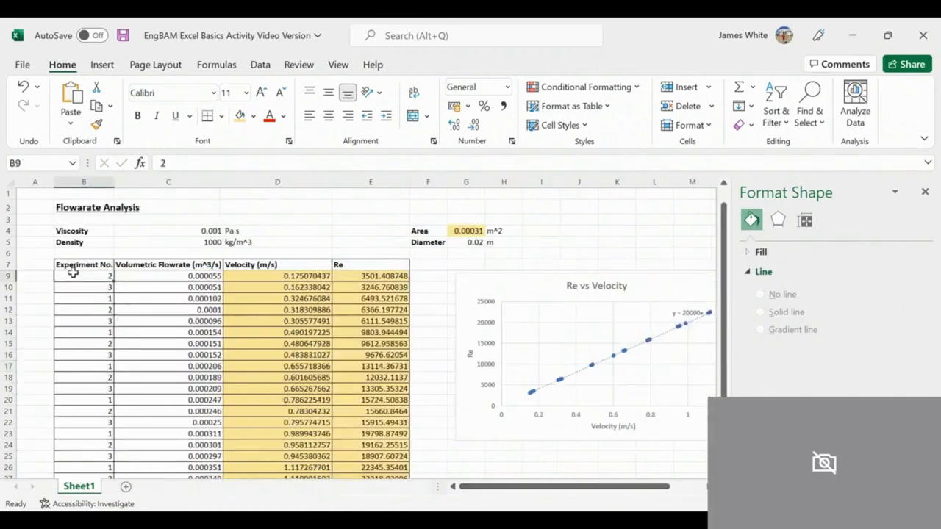
key(Down)
key(Down)
key(Down)
key(Down)
key(Down)
key(Down)
key(Down)
key(Down)
key(Down)
key(Down)
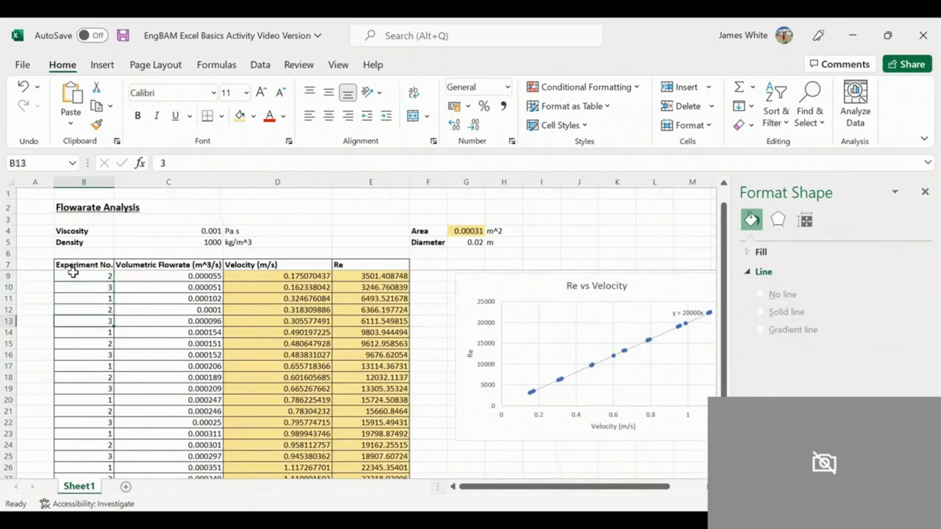
key(Down)
key(Down)
key(Down)
key(Down)
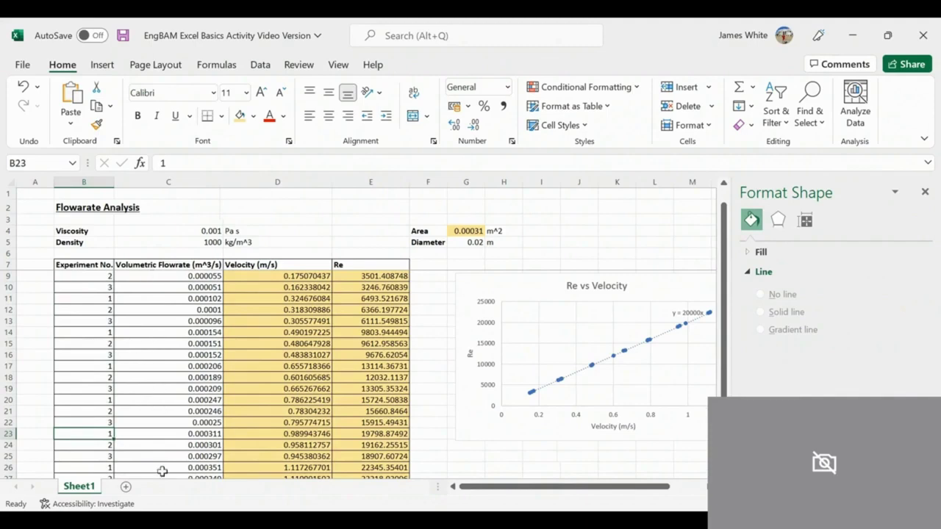
key(Up)
key(Up)
key(Up)
key(Up)
key(Up)
key(Up)
key(Up)
key(Up)
key(Up)
key(Up)
key(Up)
key(Up)
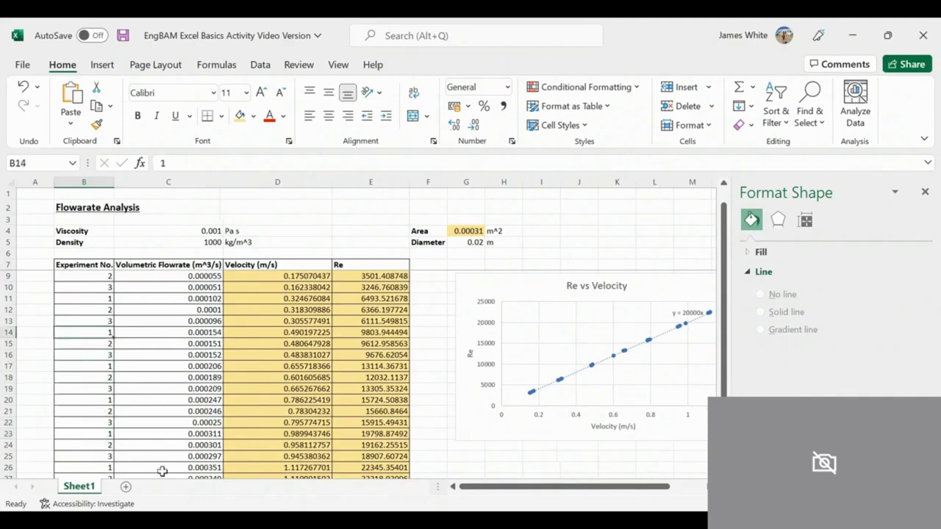
key(Up)
key(Up)
key(Down)
key(Down)
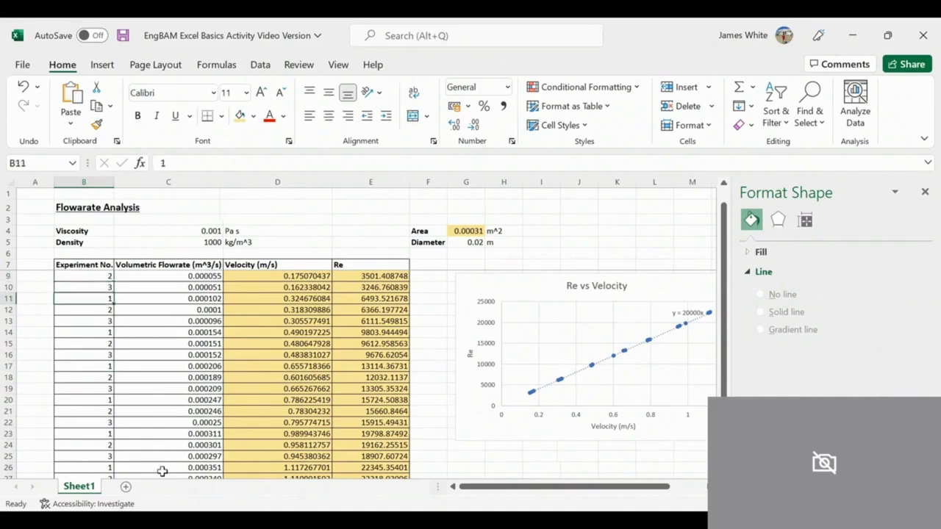
key(Up)
key(Down)
key(Right)
key(Right)
key(Right)
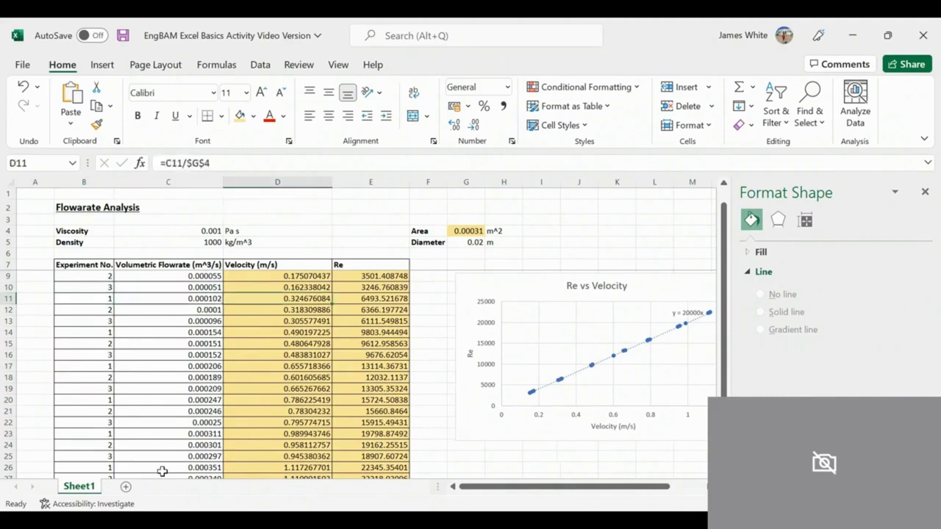